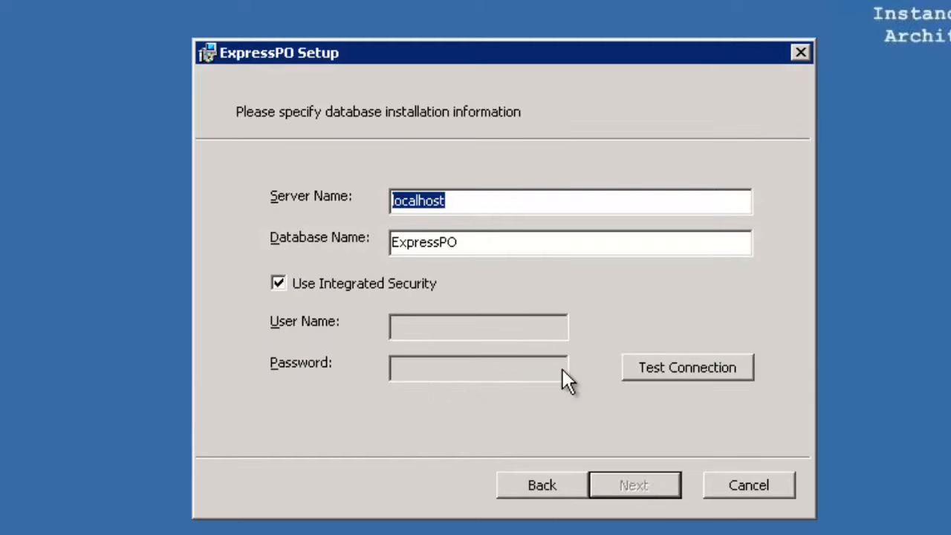
# Set the database server name to WIN-KDNUB0OF5M7, test the connection and continue the setup.
pyautogui.write('WIN-KDNUB0OF5M7')
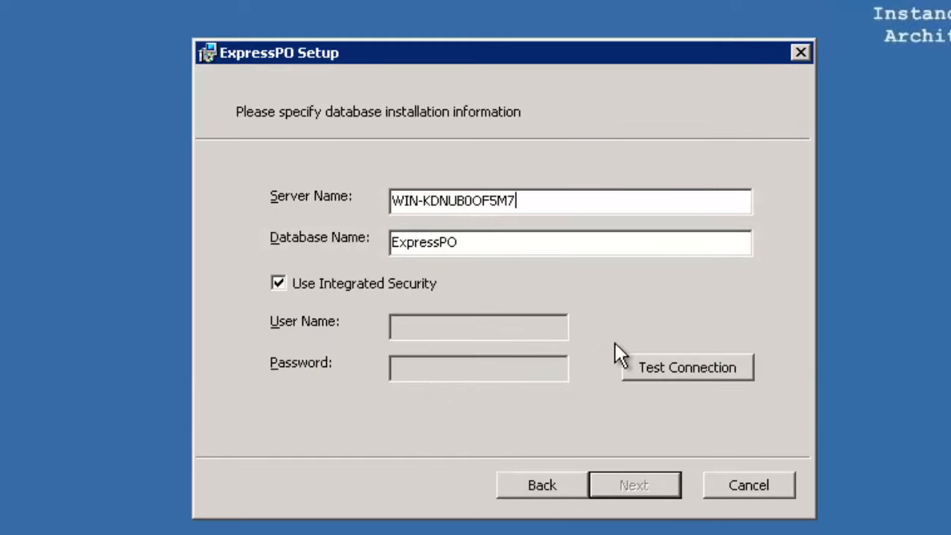
pyautogui.click(672, 374)
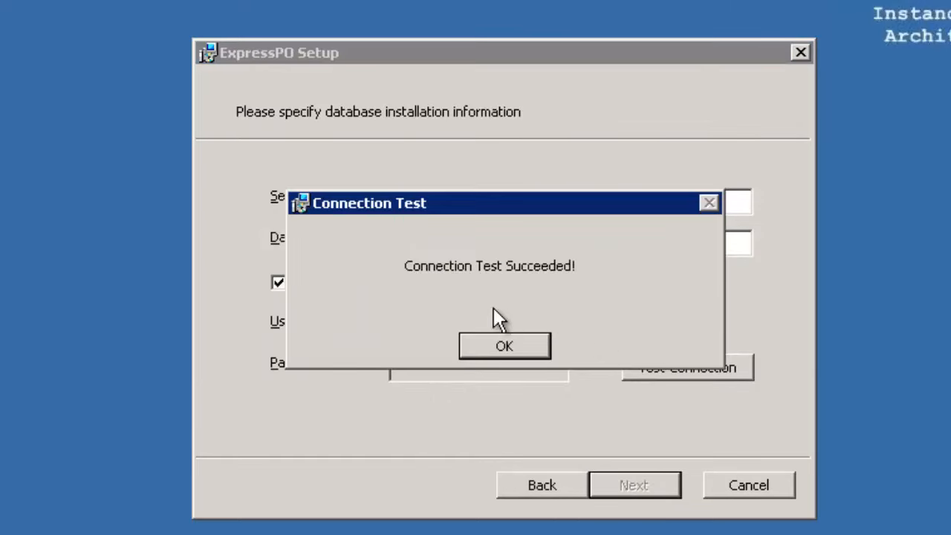
pyautogui.click(502, 342)
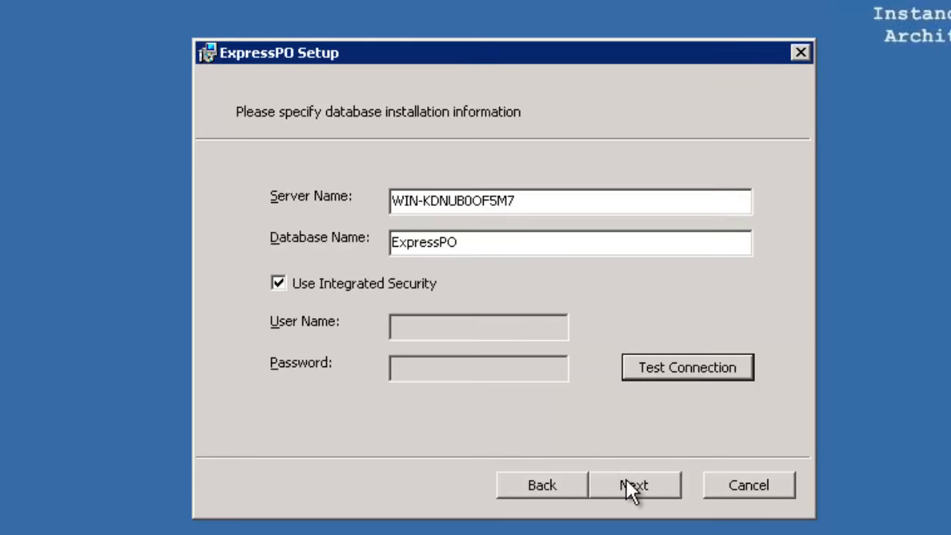
pyautogui.click(630, 486)
# Run the Typical installation of ExpressPO and exit the setup wizard when it completes.
pyautogui.click(328, 190)
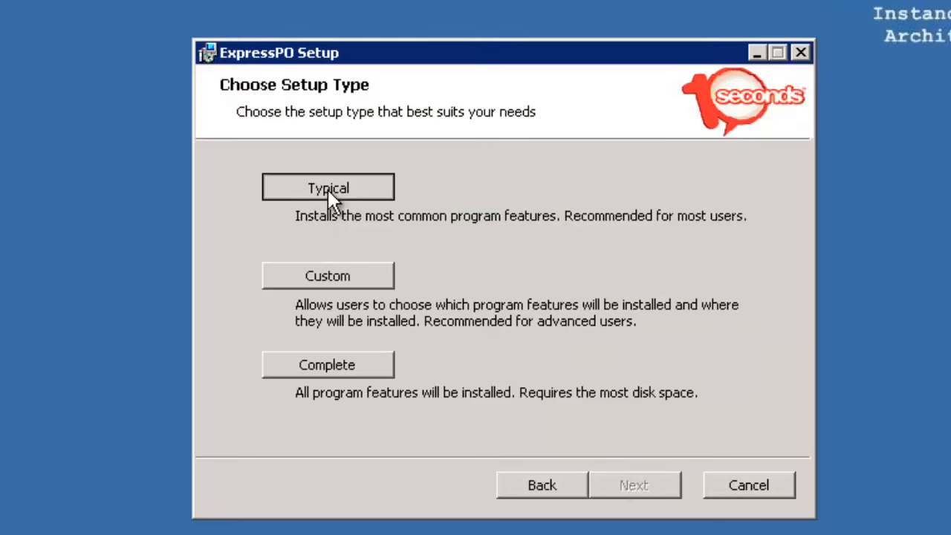
pyautogui.click(600, 484)
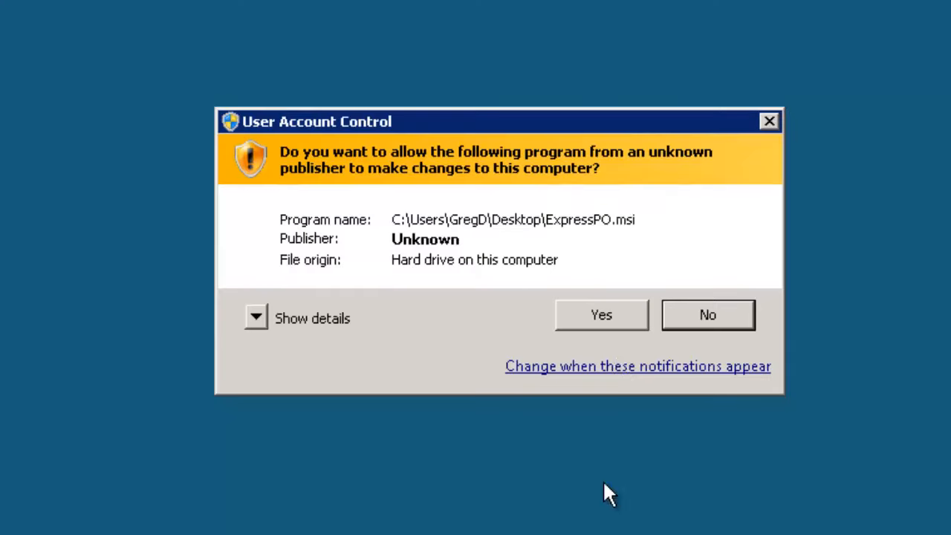
pyautogui.click(615, 321)
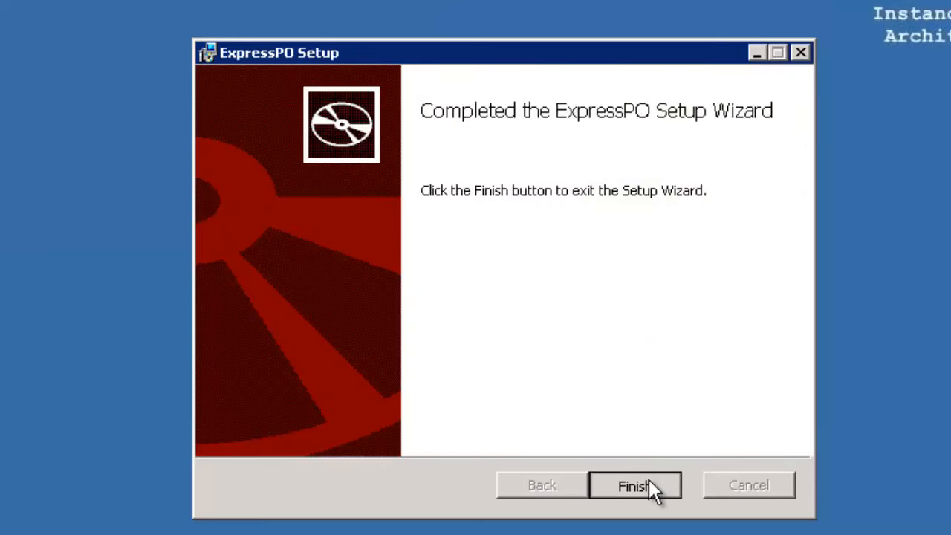
pyautogui.click(648, 480)
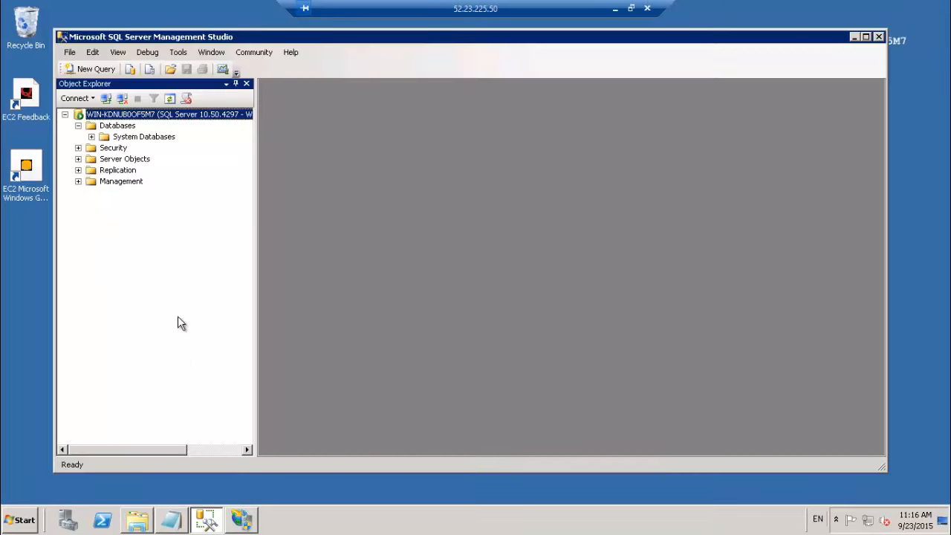
# Switch to SQL Server Management Studio and check for the ExpressPO database under Databases.
pyautogui.press('F5')
pyautogui.click(78, 125)
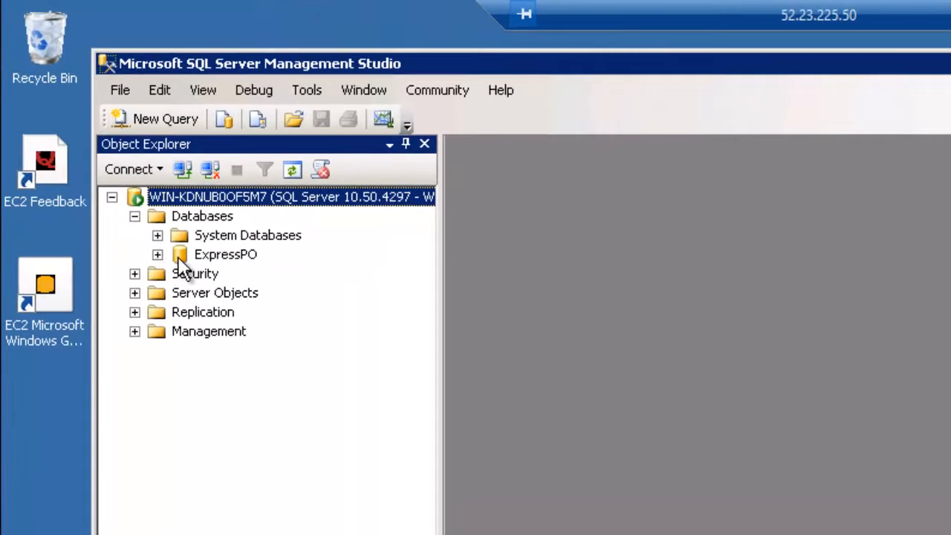
pyautogui.click(211, 259)
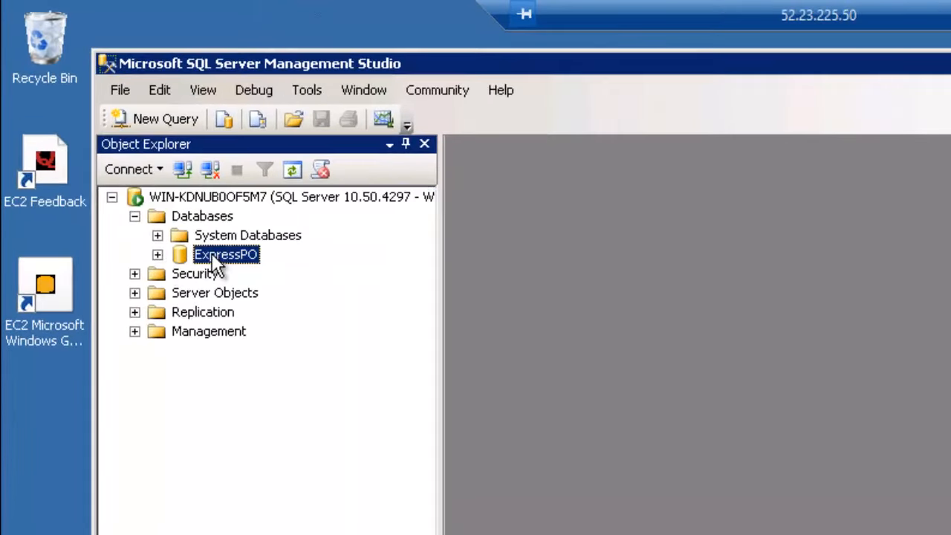
# Switch to IIS Manager and check the ExpressSuite application pool and the ExpressPO application under Default Web Site.
pyautogui.click(394, 534)
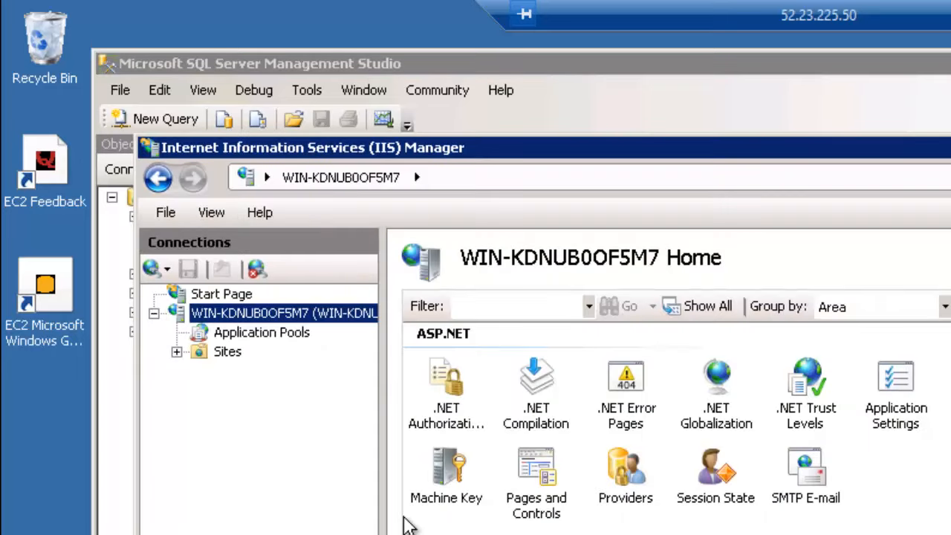
pyautogui.click(276, 338)
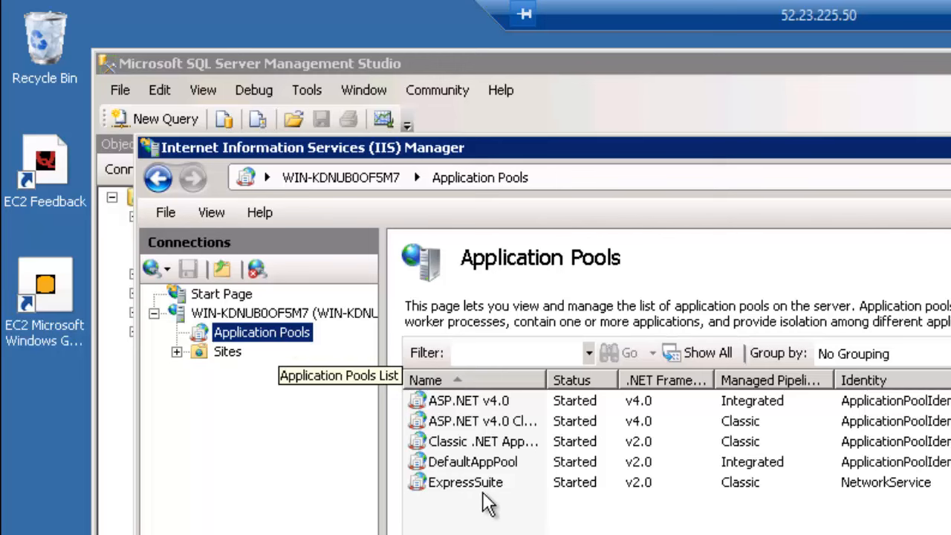
pyautogui.click(483, 480)
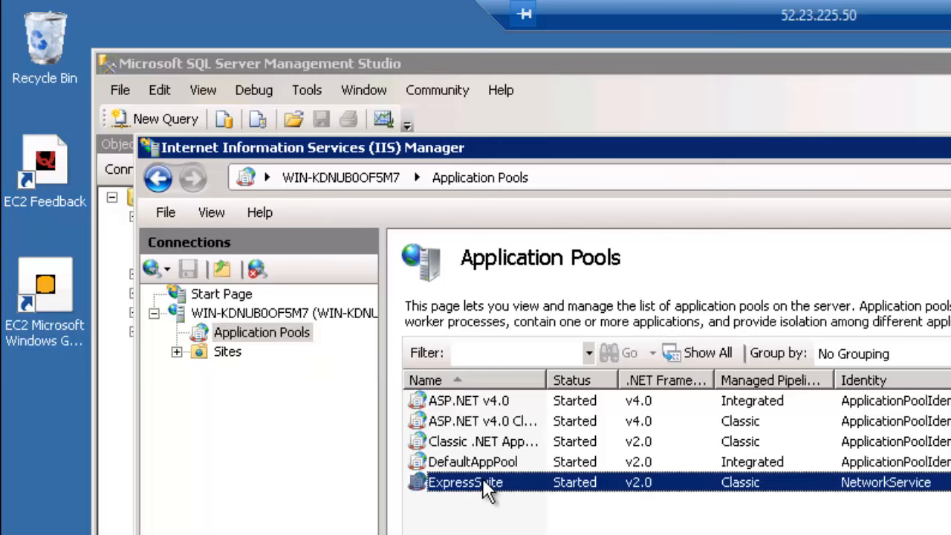
pyautogui.click(176, 353)
pyautogui.click(258, 372)
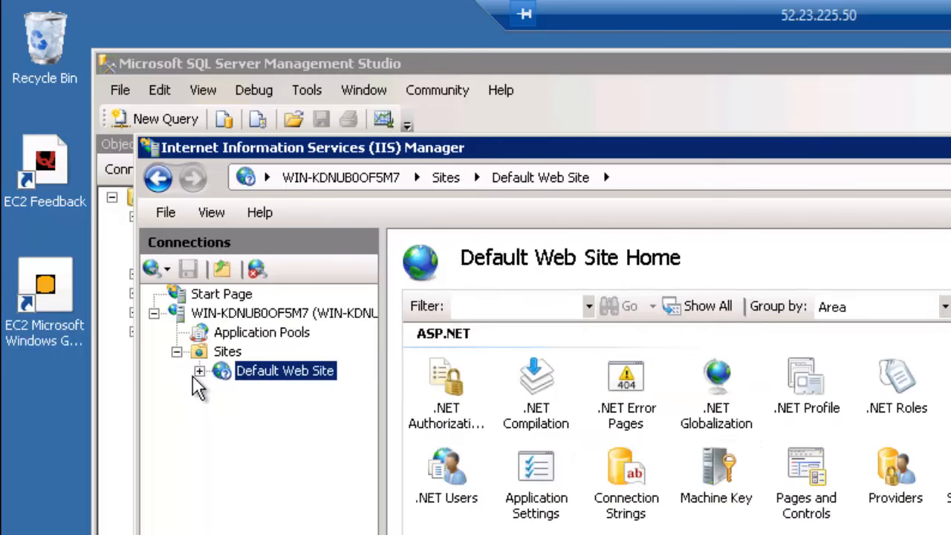
pyautogui.click(199, 371)
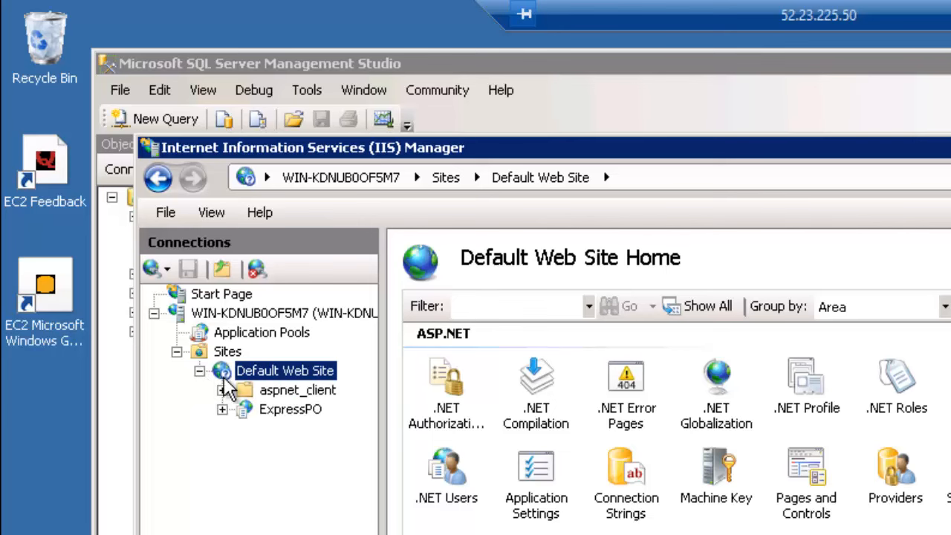
pyautogui.click(297, 415)
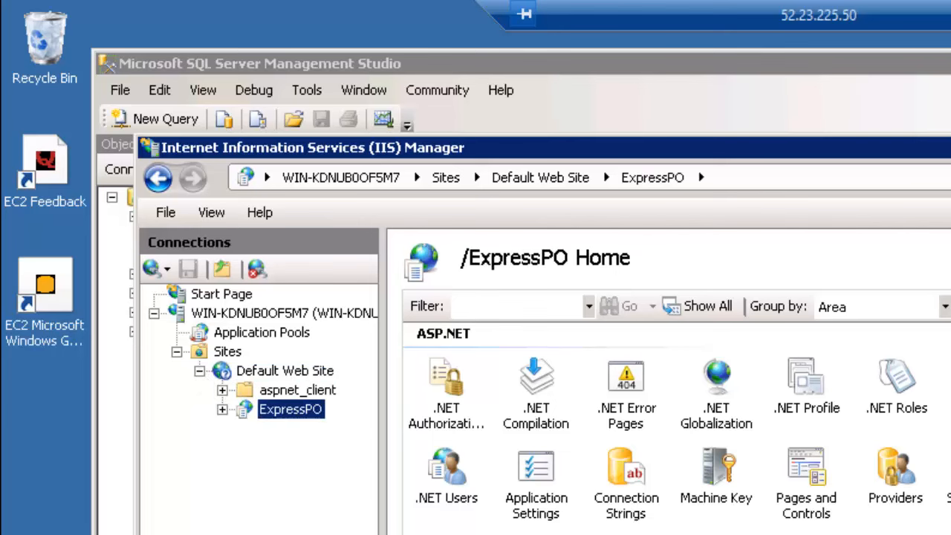
# Switch to Windows Explorer and check the ExpressPO folder in Program Files (x86)\10SecondsSoftware.
pyautogui.click(260, 534)
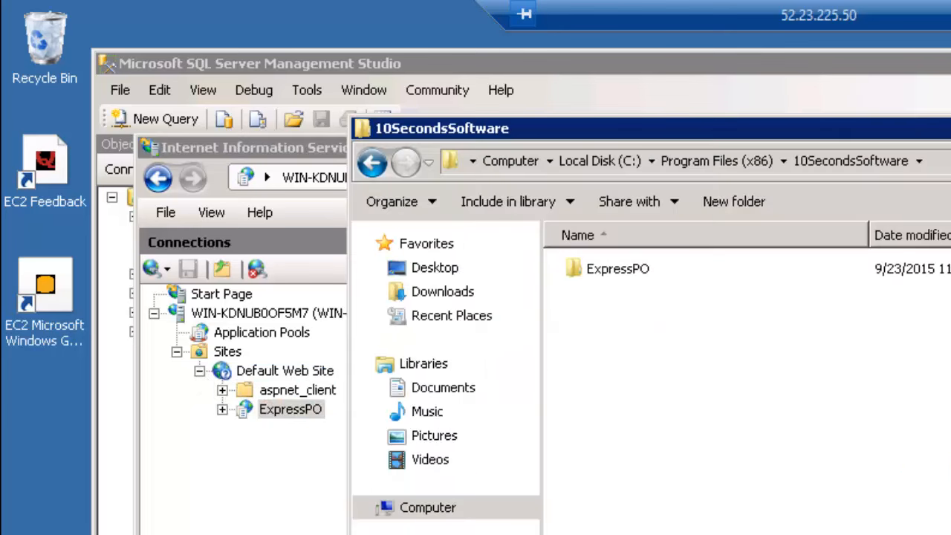
pyautogui.click(628, 271)
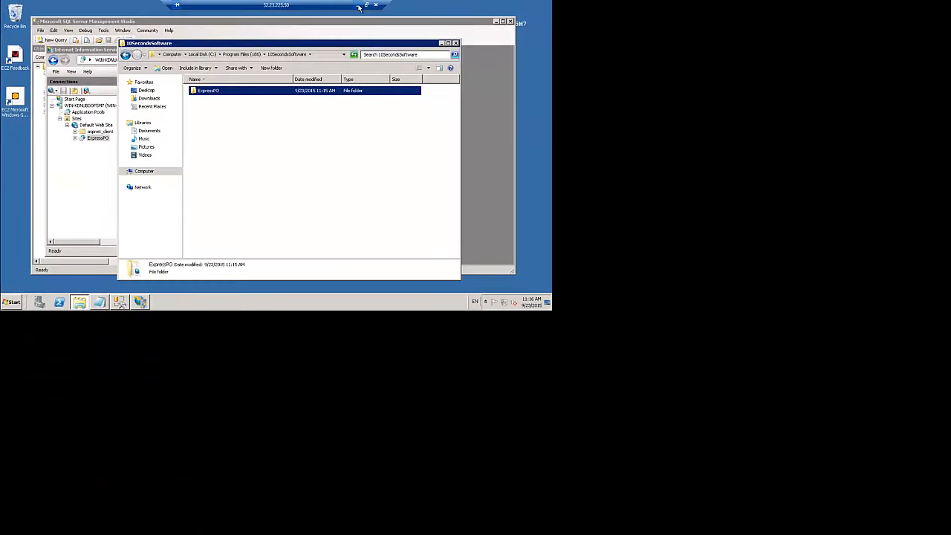
# Leave the remote desktop for Firefox on the local machine and open 52.23.225.50/ExpressPO/.
pyautogui.click(358, 6)
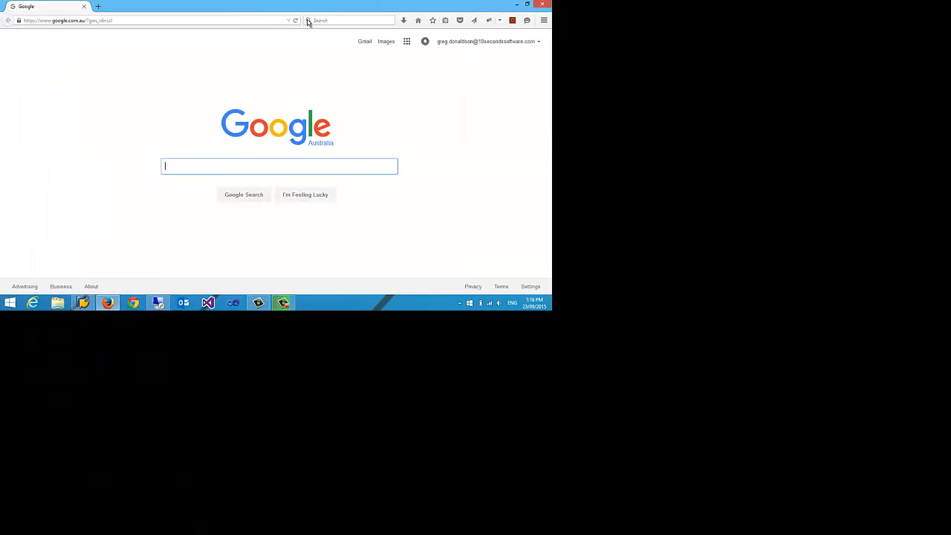
pyautogui.click(132, 21)
pyautogui.write('52.23.225.50')
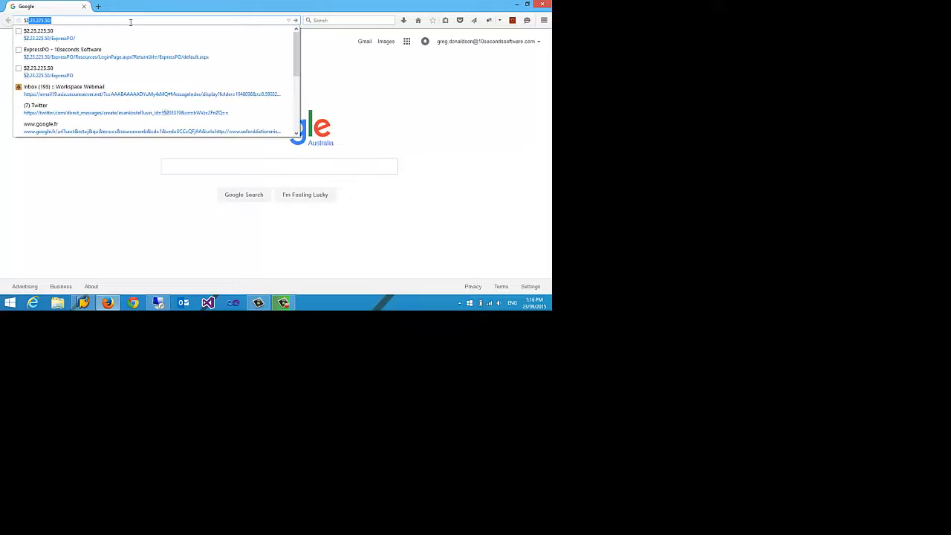
pyautogui.press('Down')
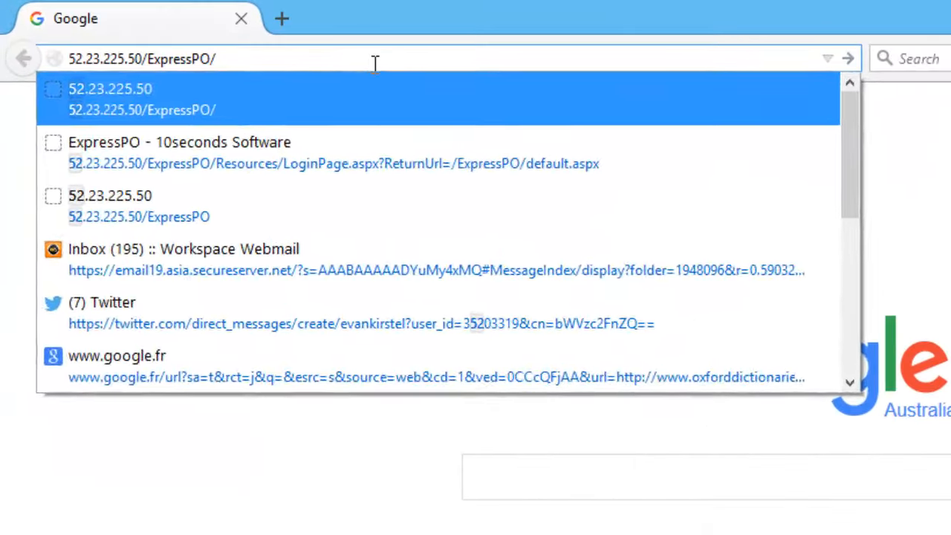
pyautogui.press('Return')
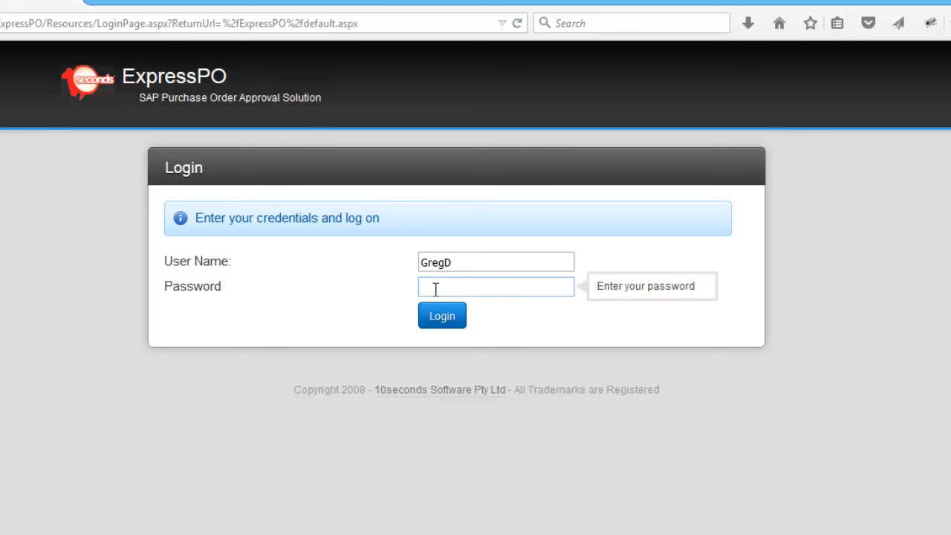
# Enter the account password, log in to ExpressPO and dismiss the browser's offer to remember the password.
pyautogui.write('••••••••••')
pyautogui.click(443, 321)
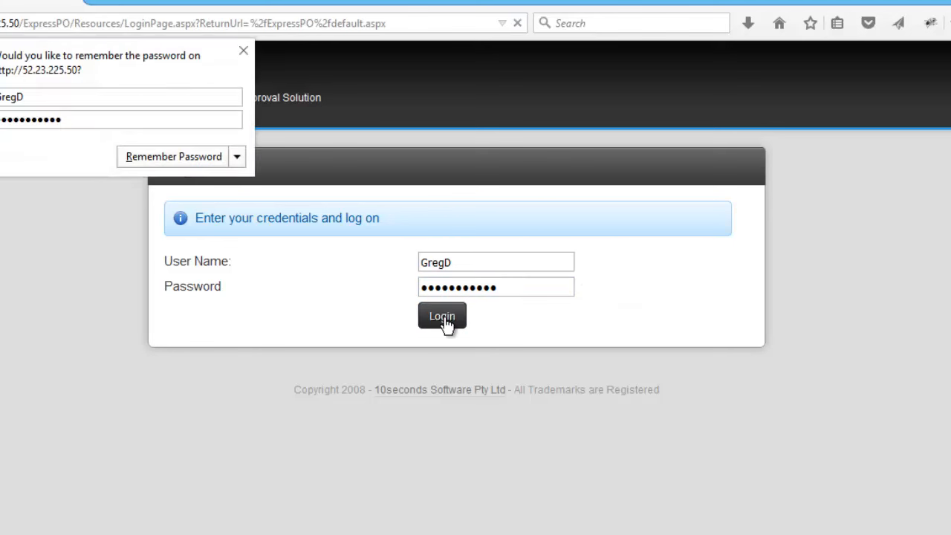
pyautogui.click(243, 50)
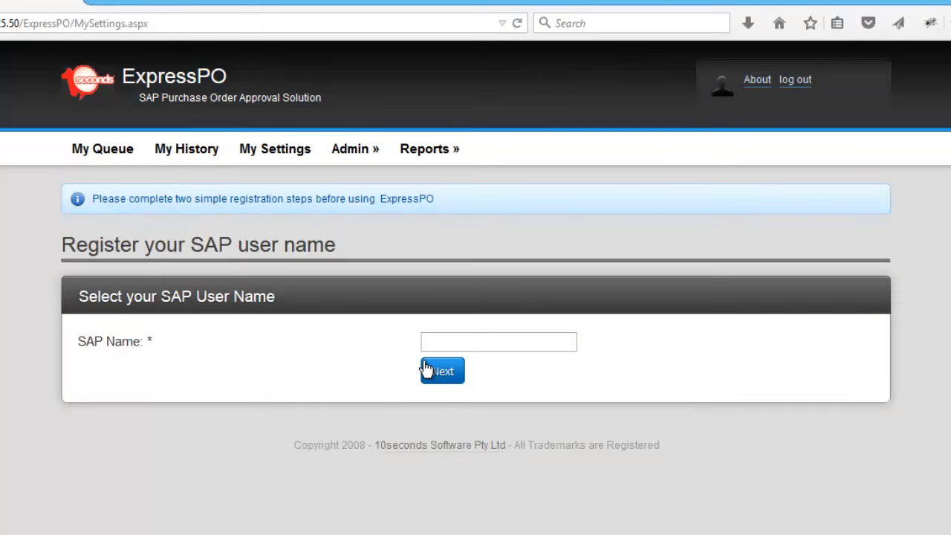
# Register NA as the SAP user name and continue to the user profile.
pyautogui.click(444, 343)
pyautogui.write('NA')
pyautogui.click(442, 372)
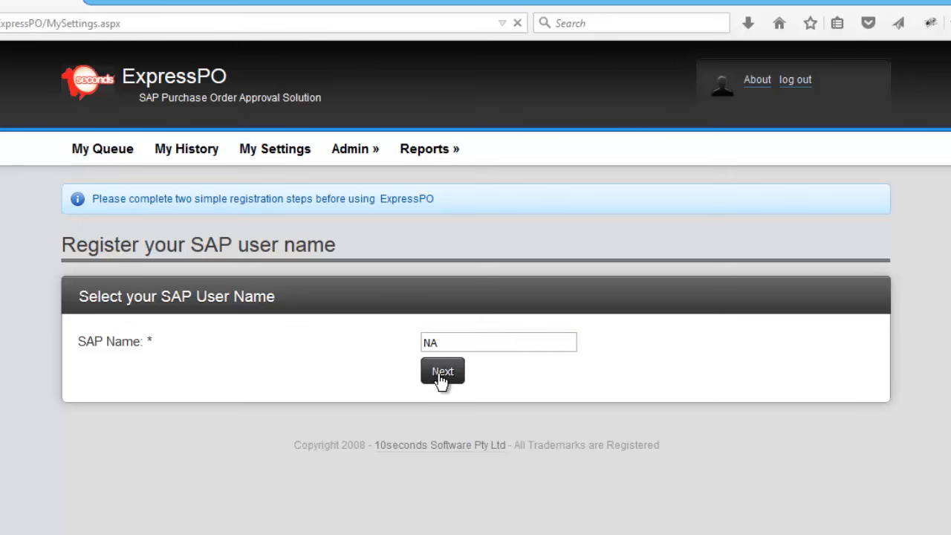
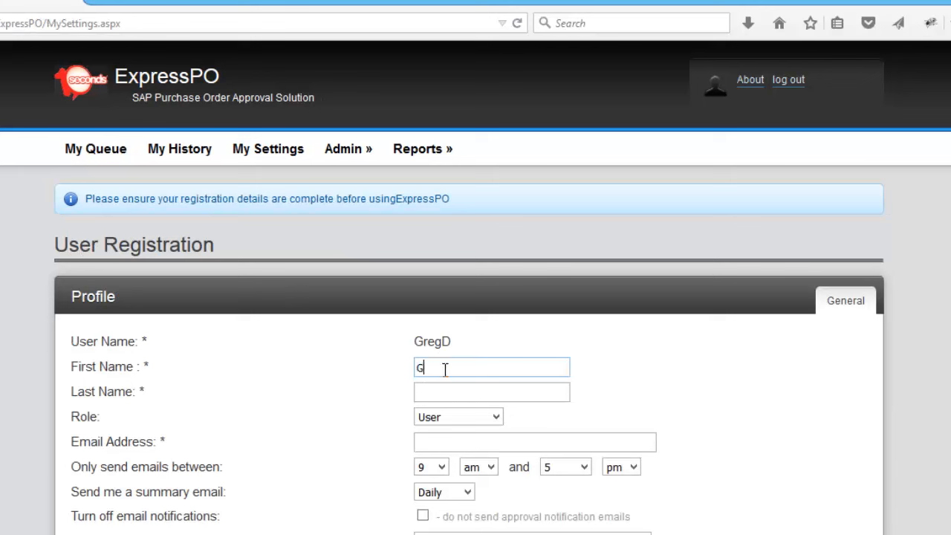
# Fill in the user's first and last names in the registration profile.
pyautogui.press('Tab')
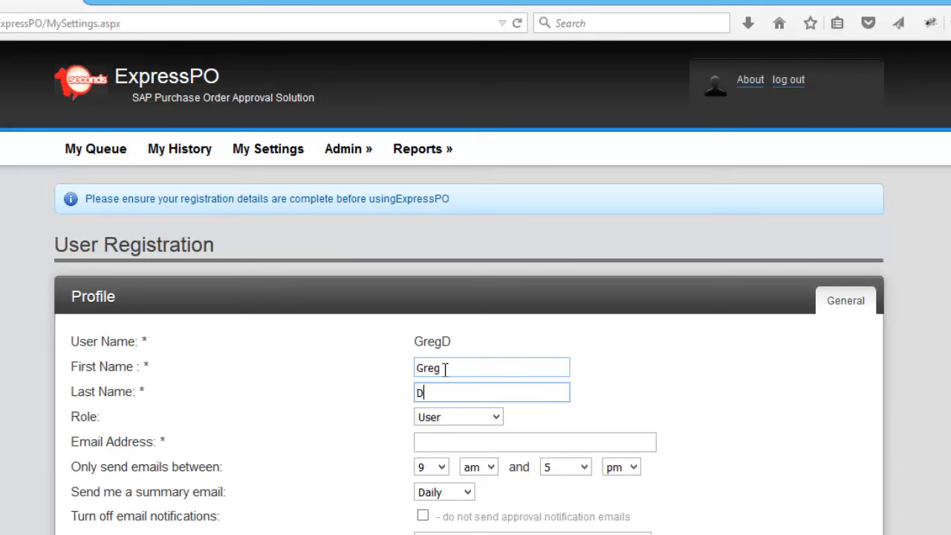
# Set the role to Administrator, fill in the user's email address and register the profile.
pyautogui.press('Tab')
pyautogui.press('a')
pyautogui.press('Tab')
pyautogui.write('greg')
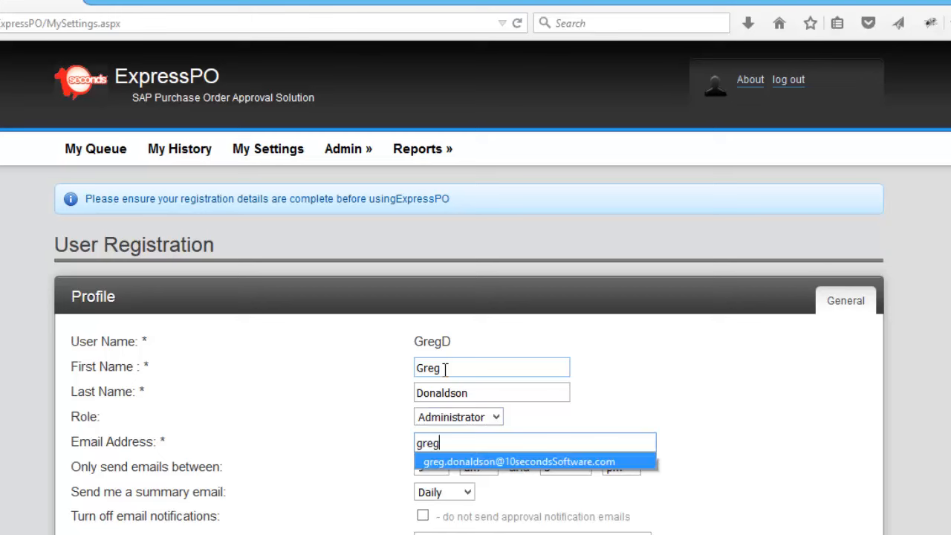
pyautogui.press('Down')
pyautogui.press('Tab')
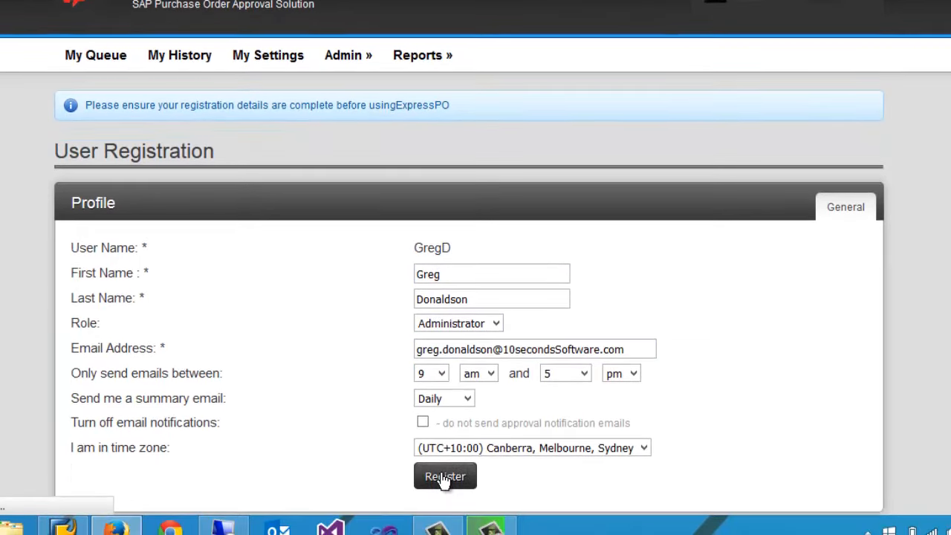
pyautogui.click(444, 478)
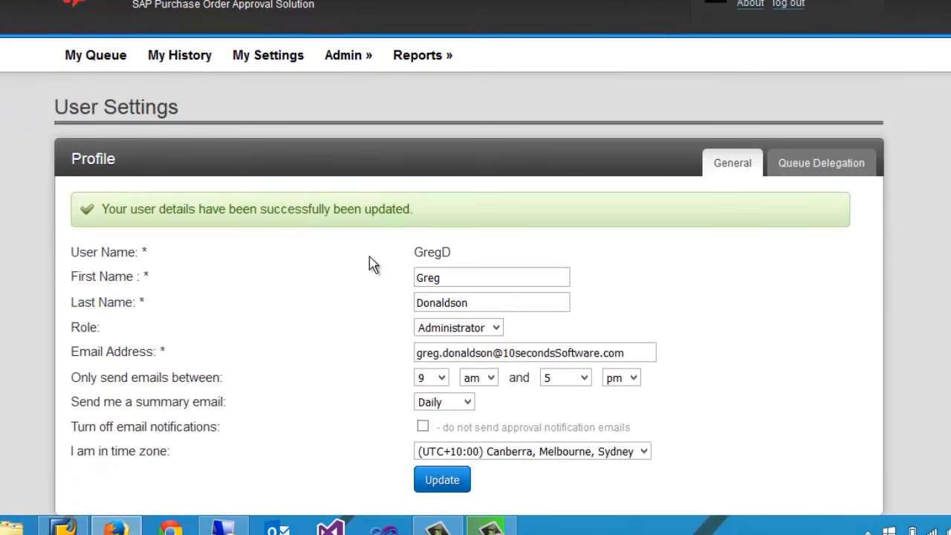
# Open the SAP connection configuration and choose Application Server as the connection type.
pyautogui.moveTo(347, 62)
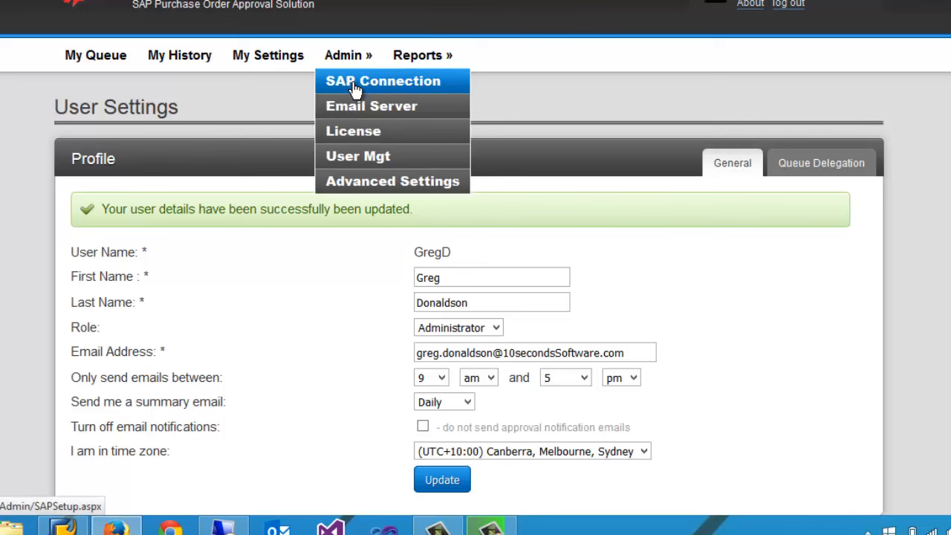
pyautogui.click(346, 88)
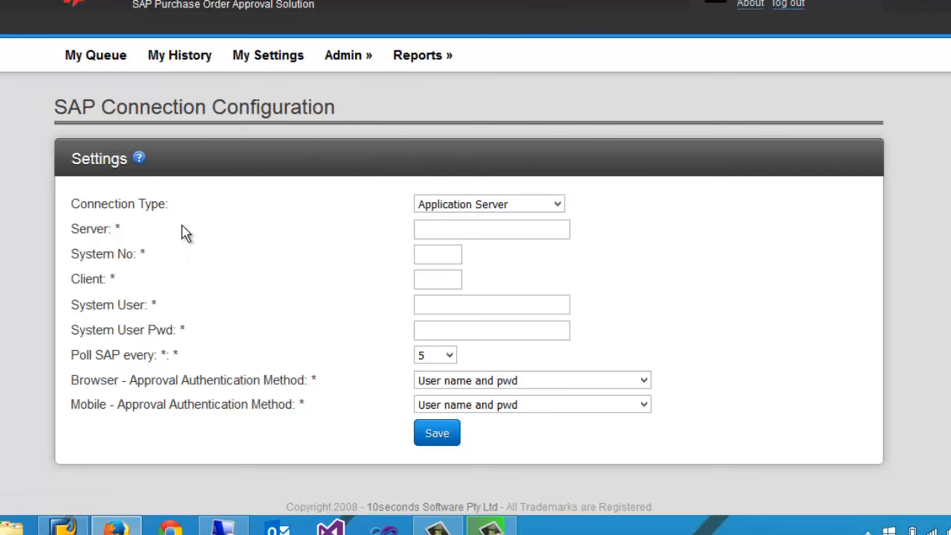
pyautogui.click(509, 208)
pyautogui.click(510, 217)
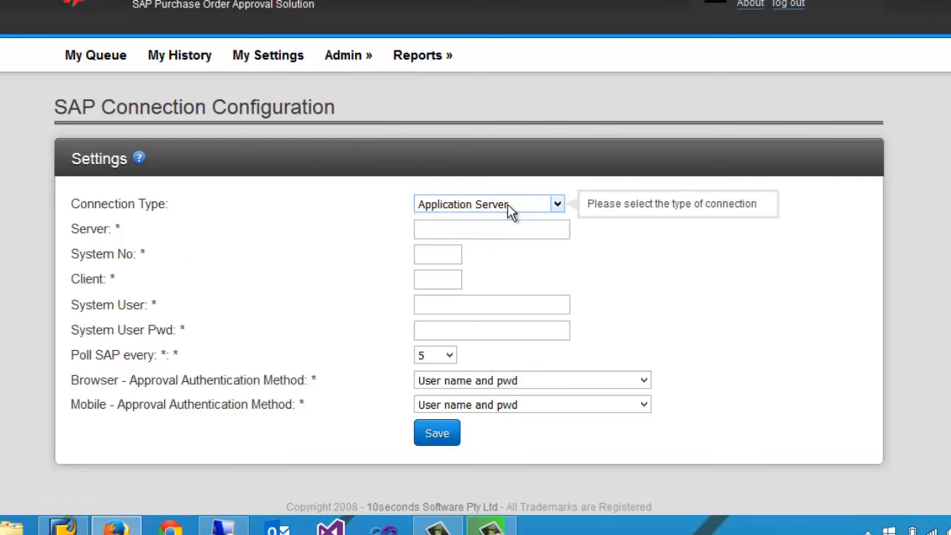
# Set the SAP server to BI12.sapaccess.com, the system number to 00 and the client to 800.
pyautogui.click(459, 233)
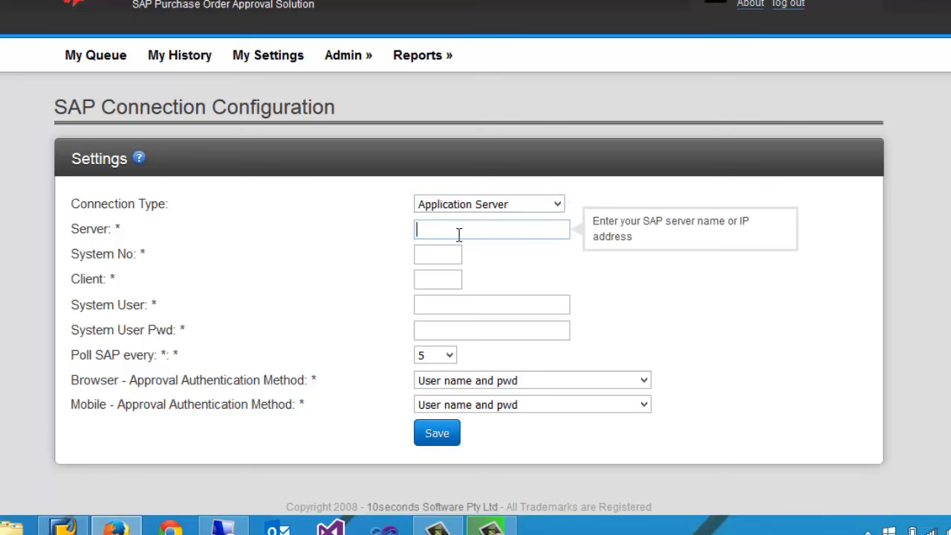
pyautogui.write('B')
pyautogui.press('Down')
pyautogui.press('Tab')
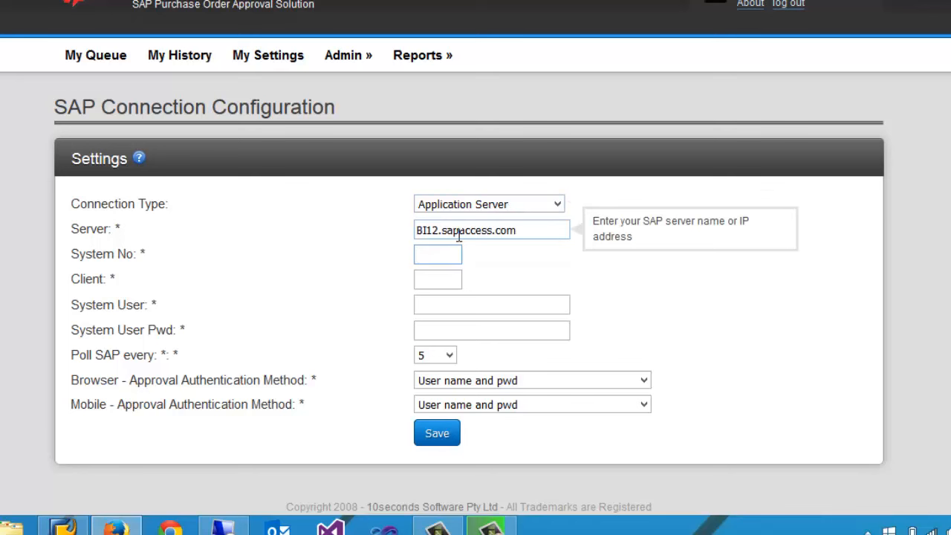
pyautogui.write('00')
pyautogui.press('Tab')
pyautogui.write('800')
pyautogui.press('Tab')
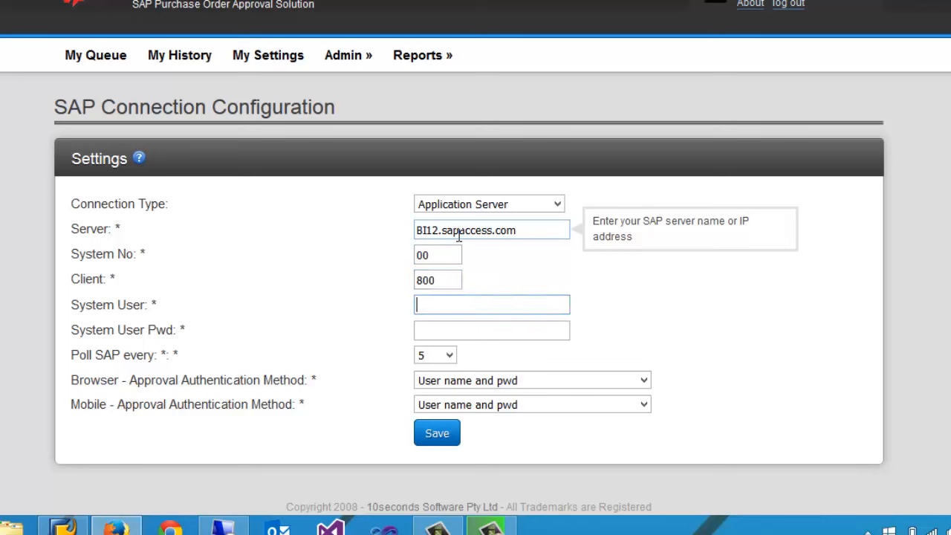
# Fill in the SAP system user name and system user password, and save the connection settings.
pyautogui.write('B')
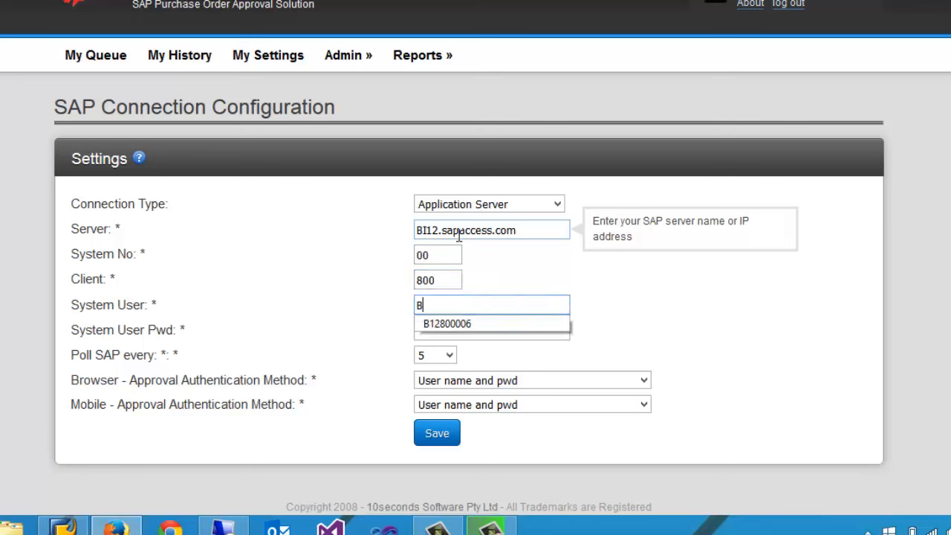
pyautogui.press('Down')
pyautogui.press('Tab')
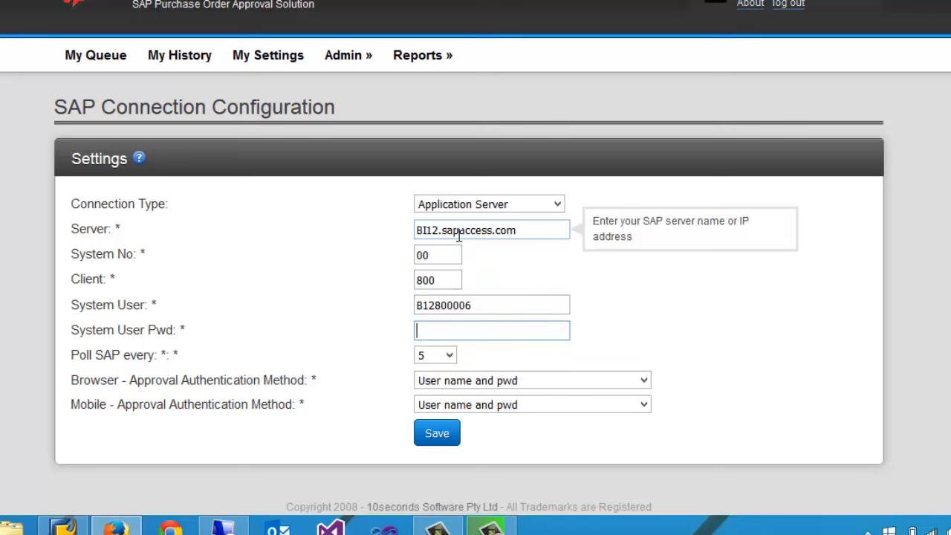
pyautogui.write('•••••••')
pyautogui.click(436, 436)
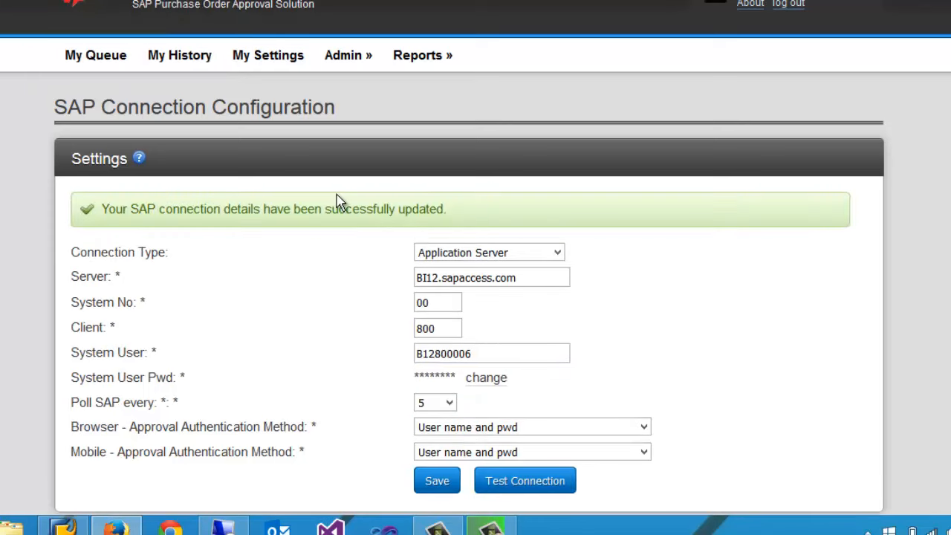
# Test the saved SAP connection and check the test message.
pyautogui.click(521, 485)
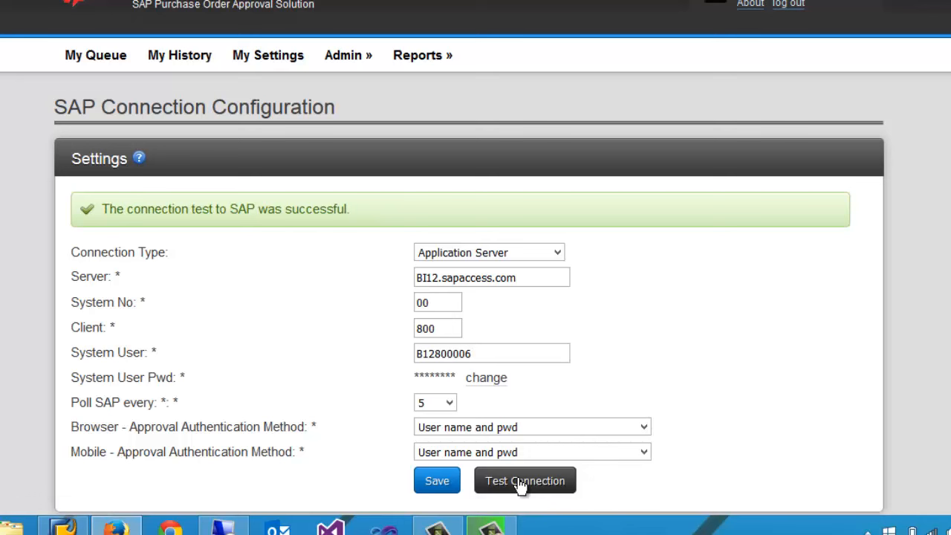
pyautogui.moveTo(161, 209); pyautogui.dragTo(292, 208)
pyautogui.click(303, 209)
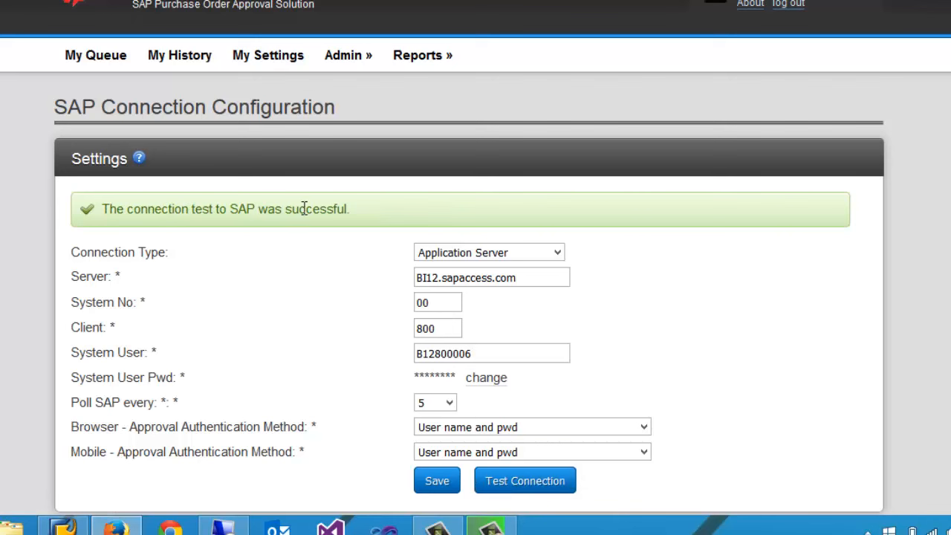
# Open the advanced settings and manually run the ExpressPO Processing Engine.
pyautogui.moveTo(347, 54)
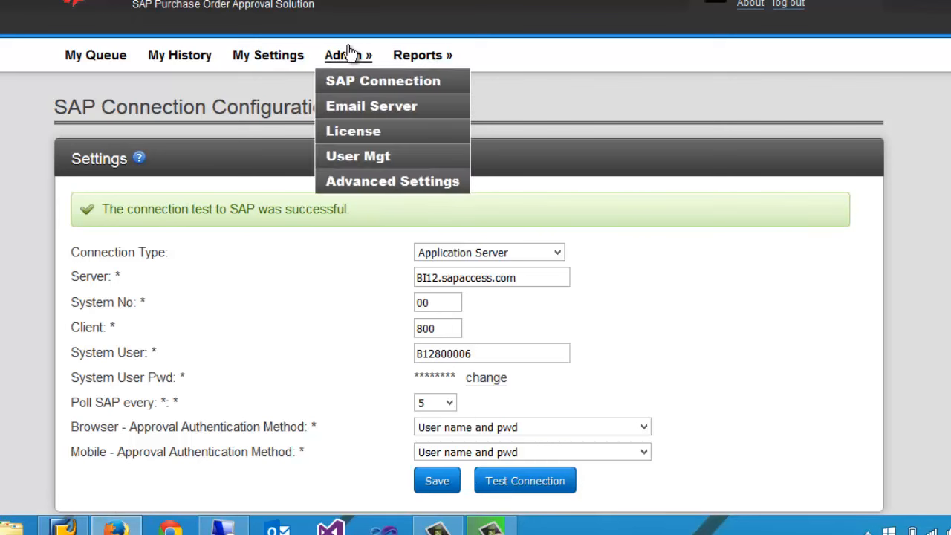
pyautogui.click(376, 186)
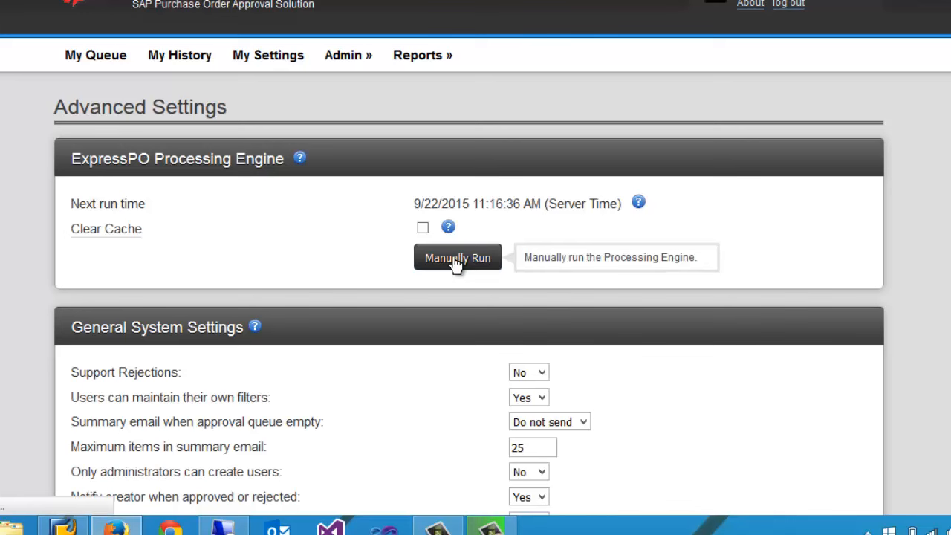
pyautogui.click(454, 262)
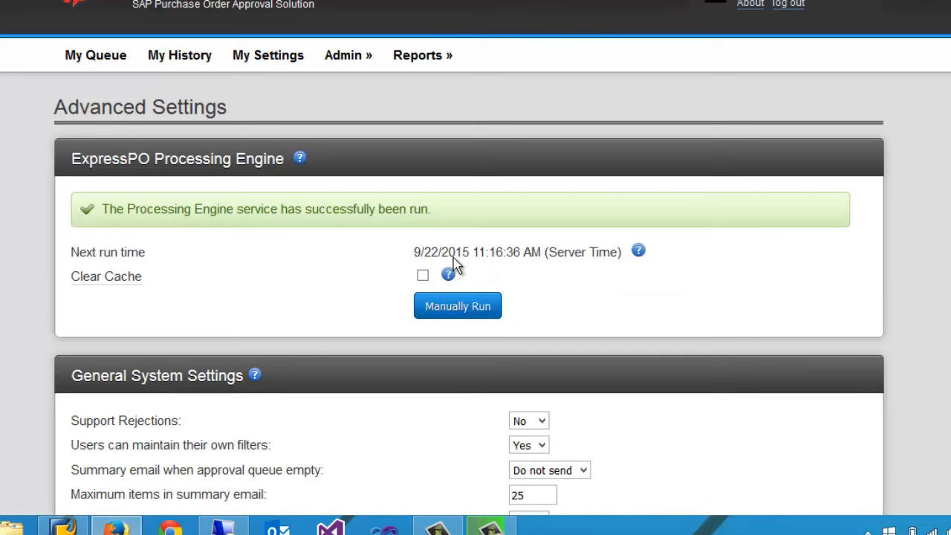
# Add a new user from user management, looking up the SAP user by first name and keeping the User role.
pyautogui.click(342, 59)
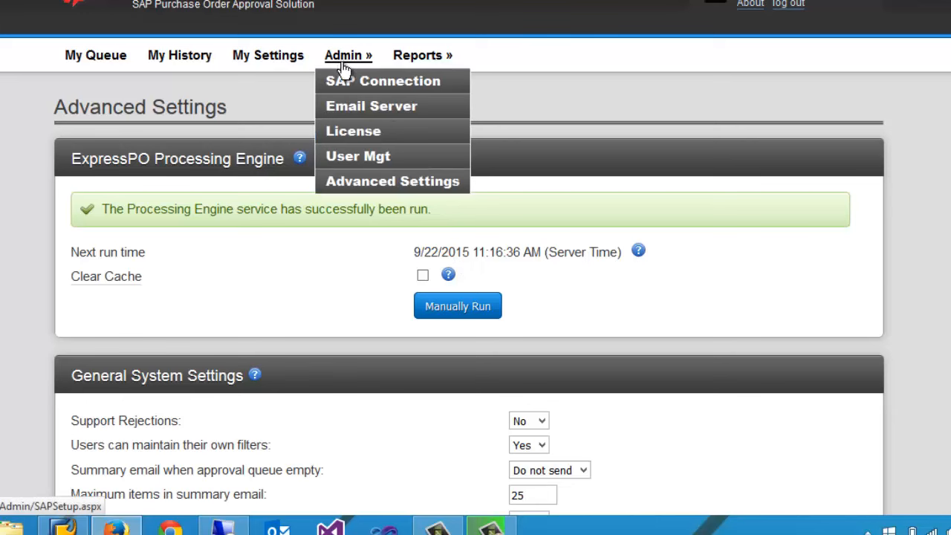
pyautogui.click(365, 159)
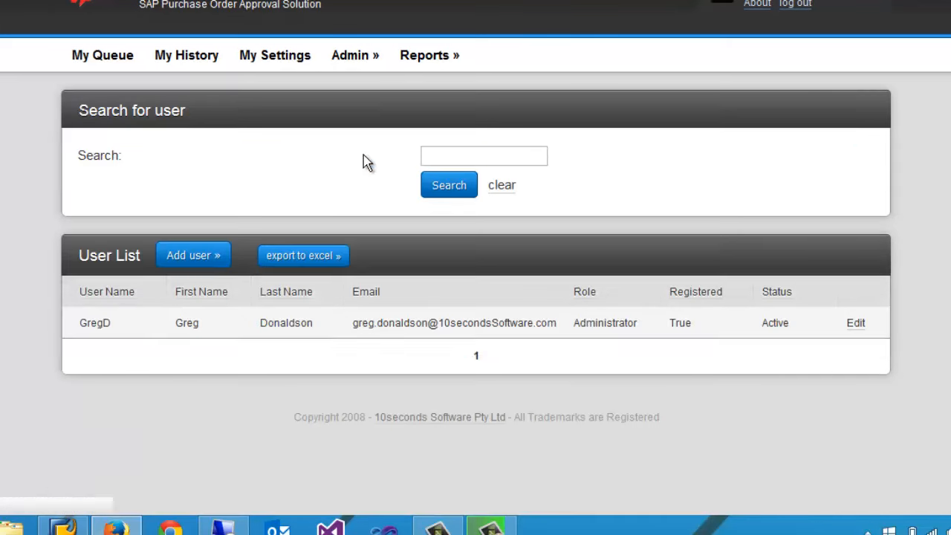
pyautogui.click(194, 257)
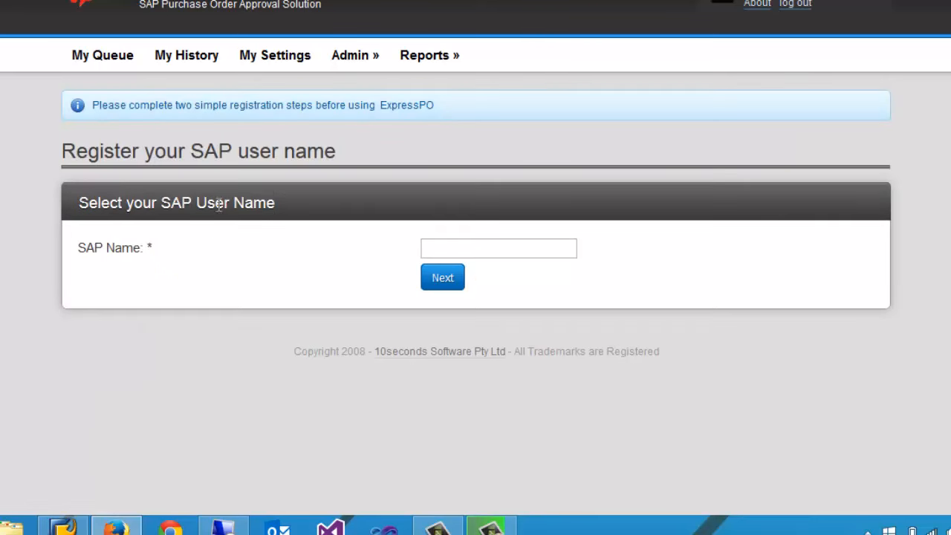
pyautogui.click(436, 246)
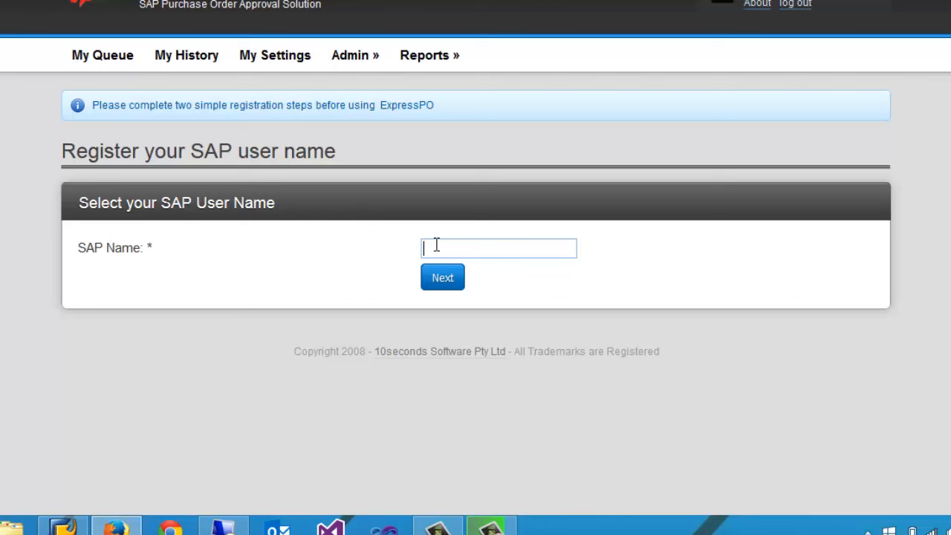
pyautogui.write('Barry')
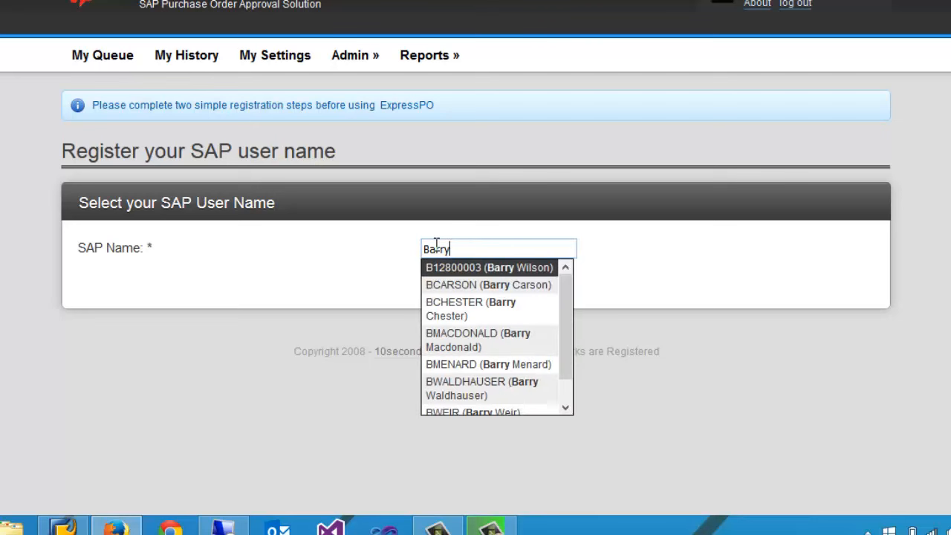
pyautogui.click(452, 269)
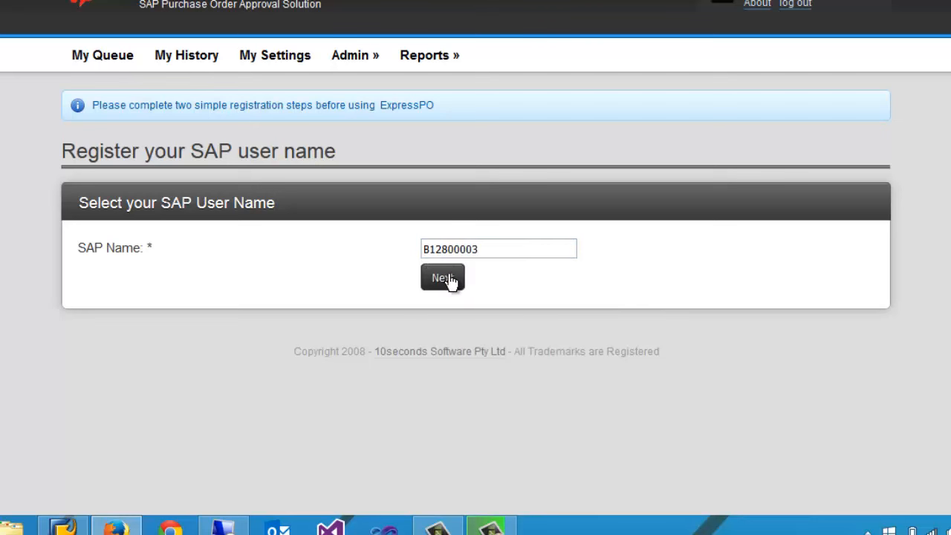
pyautogui.click(449, 280)
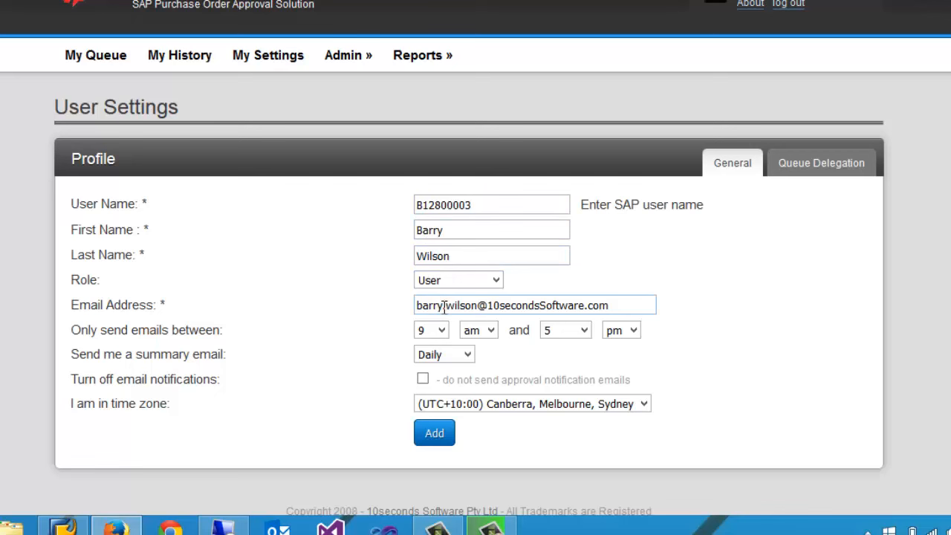
pyautogui.click(435, 433)
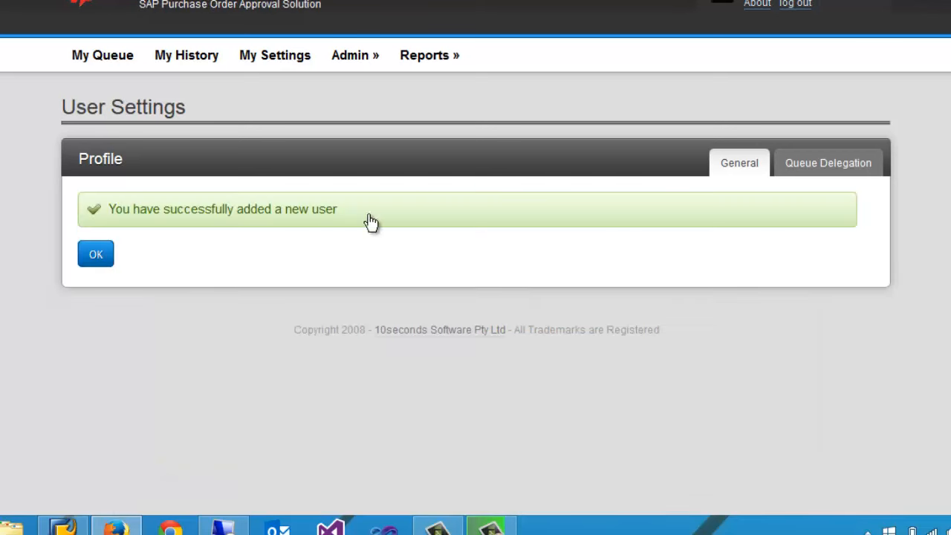
# Start adding another user from user management and look up the person by SAP user name.
pyautogui.moveTo(350, 58)
pyautogui.click(361, 157)
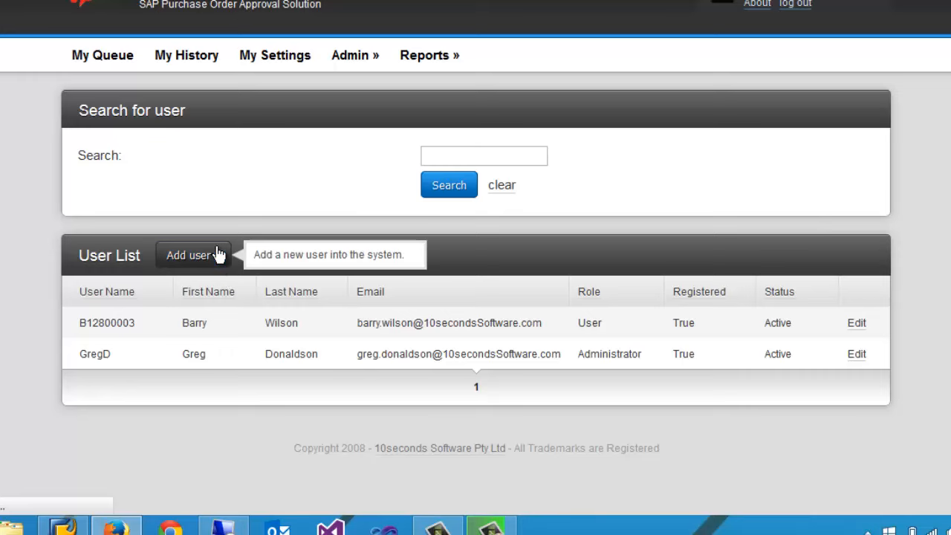
pyautogui.click(216, 249)
pyautogui.click(448, 248)
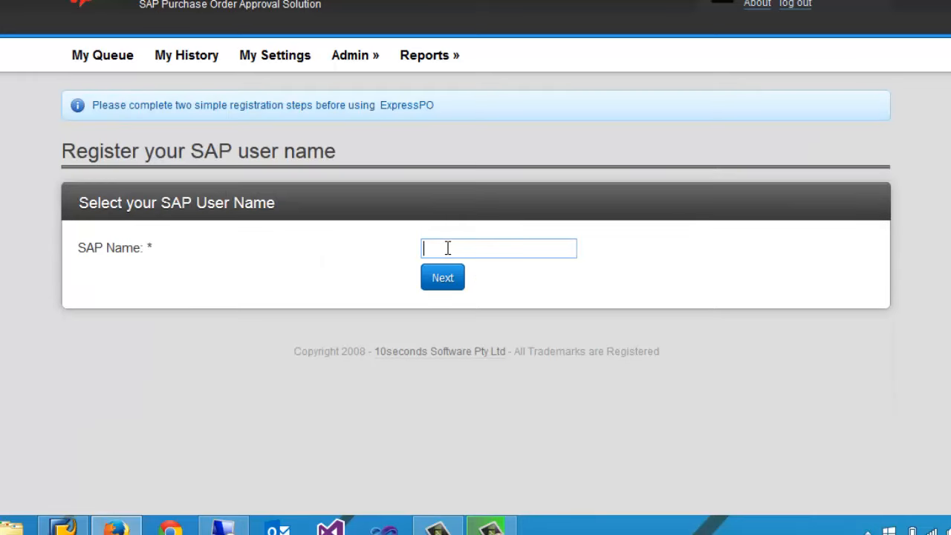
pyautogui.write('B128000')
pyautogui.click(471, 271)
pyautogui.click(453, 277)
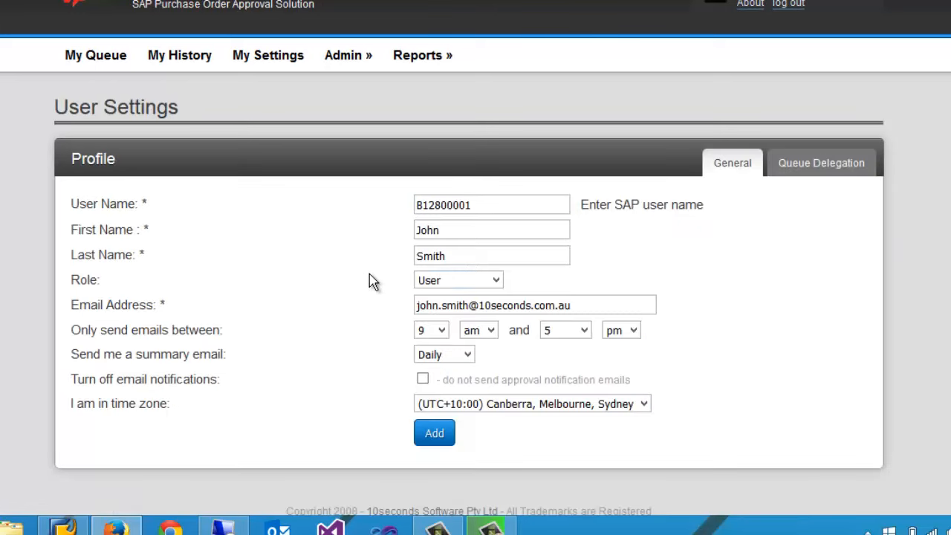
# Set the new user's role to Administrator and add the user.
pyautogui.click(435, 281)
pyautogui.click(453, 327)
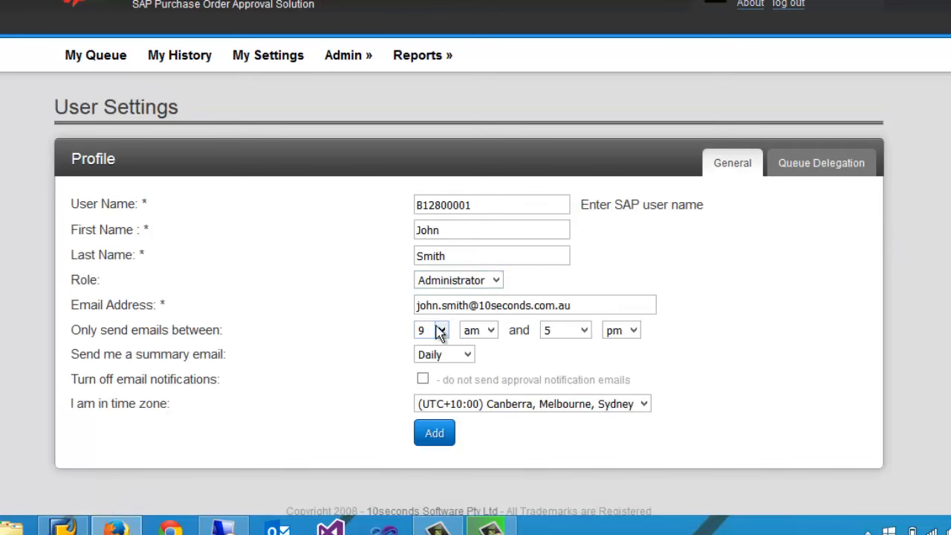
pyautogui.click(436, 442)
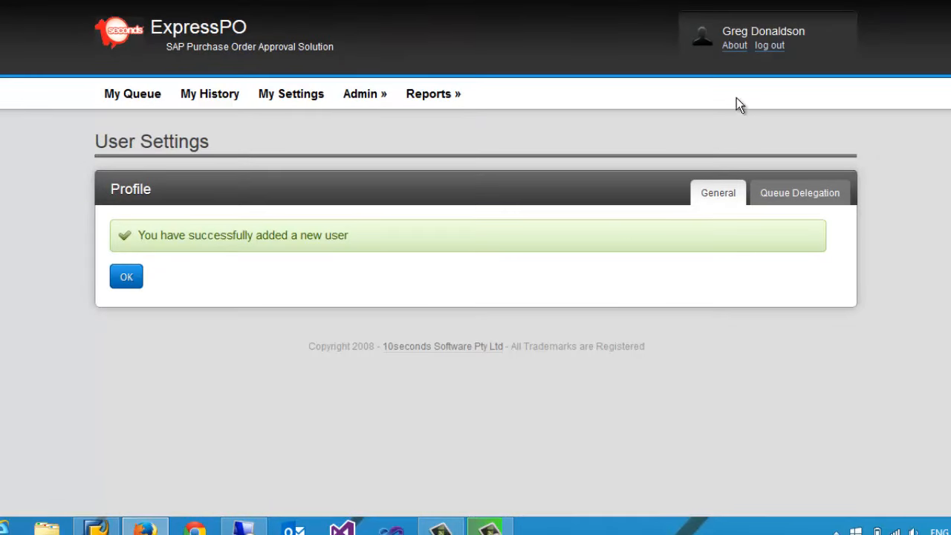
# Log out and log in as the newly added administrator with the SAP user name and account password.
pyautogui.click(765, 46)
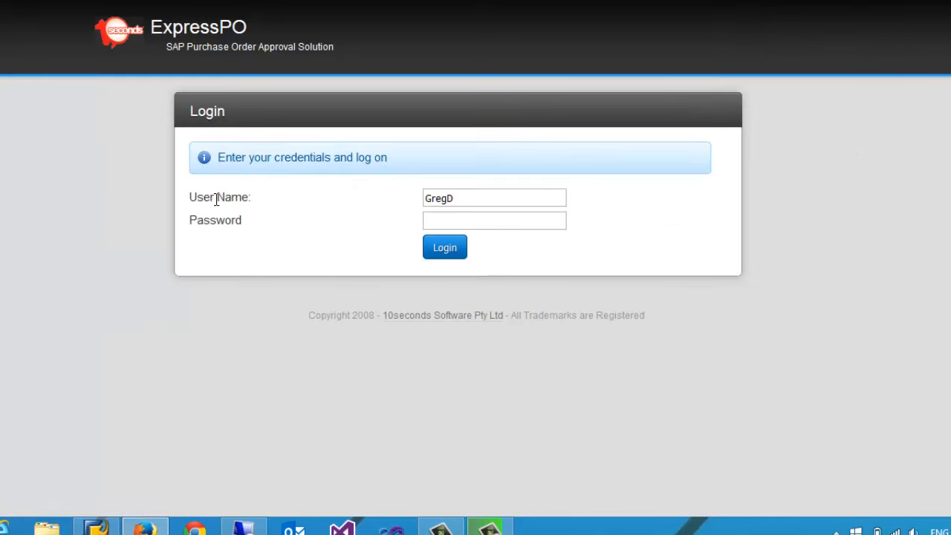
pyautogui.click(457, 198)
pyautogui.hotkey('ctrl', 'a')
pyautogui.write('B128')
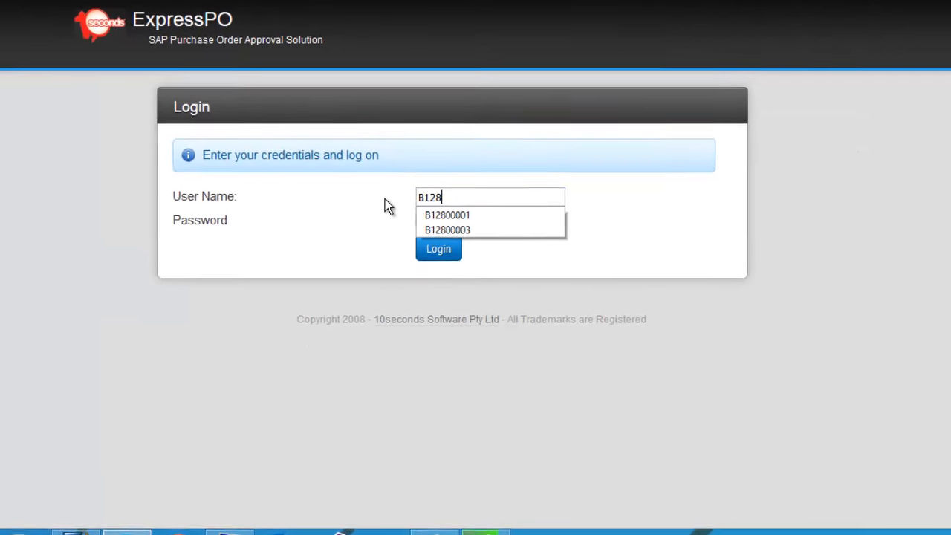
pyautogui.press('Down')
pyautogui.press('Tab')
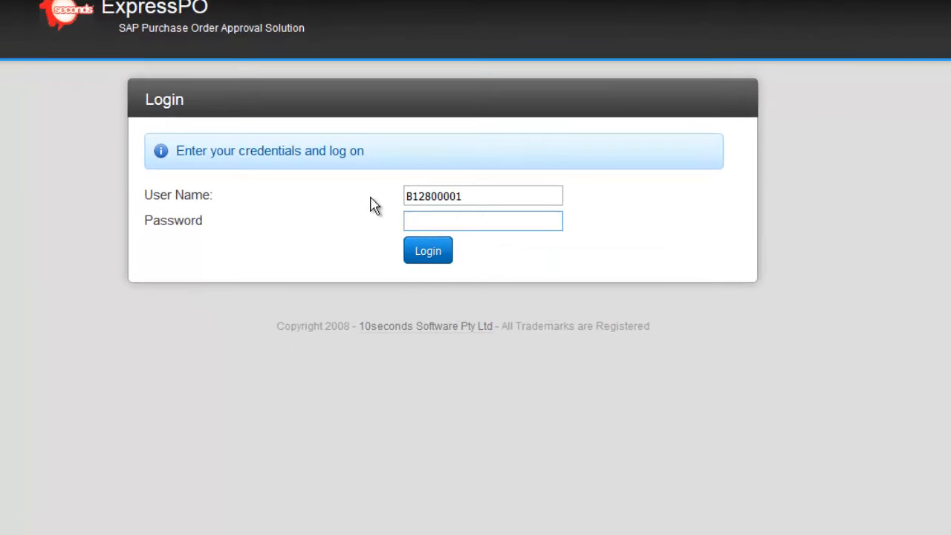
pyautogui.write('••••••••')
pyautogui.click(427, 253)
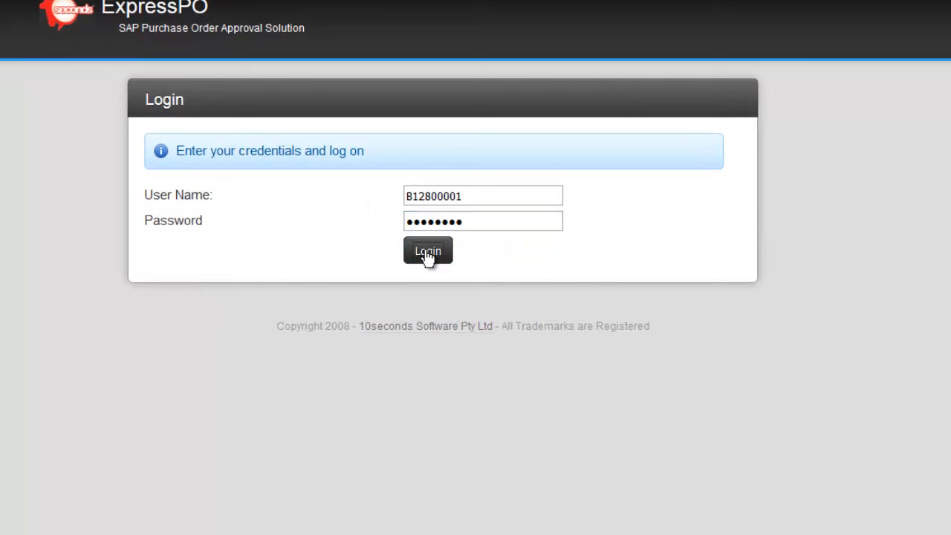
pyautogui.click(230, 1)
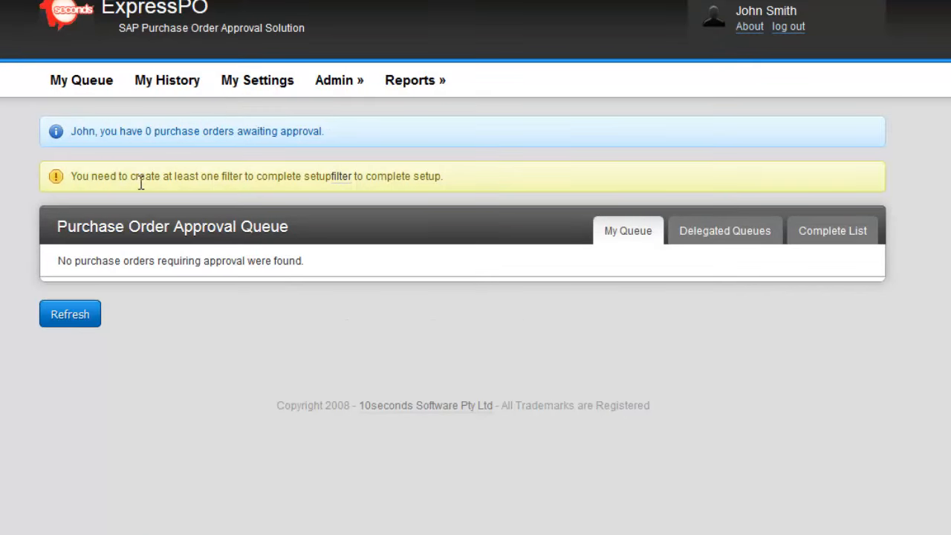
# Check the filter setup notice in the approval queue and start a new purchasing approval filter from the user's settings.
pyautogui.moveTo(139, 178); pyautogui.dragTo(241, 182)
pyautogui.click(248, 182)
pyautogui.click(254, 87)
pyautogui.scroll(-3, 200, 342)
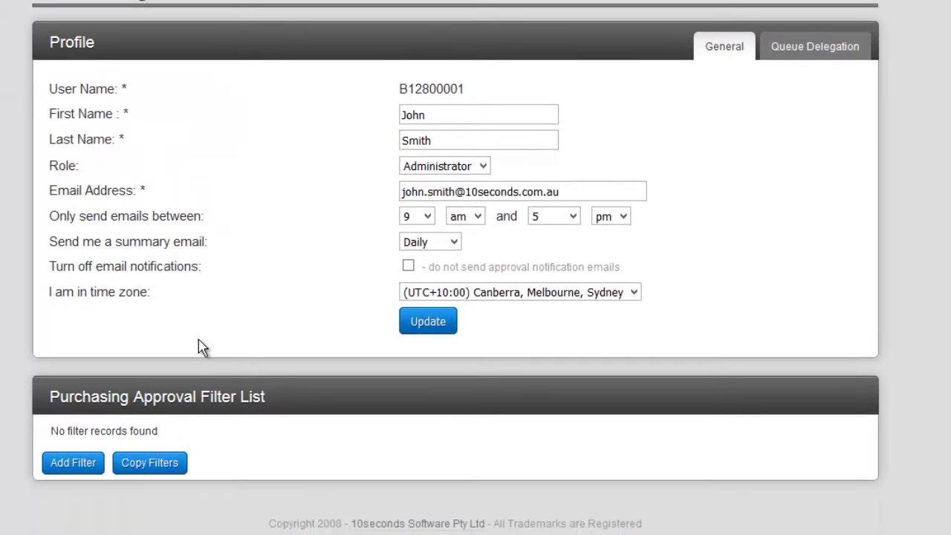
pyautogui.click(85, 463)
pyautogui.scroll(-3, 57, 465)
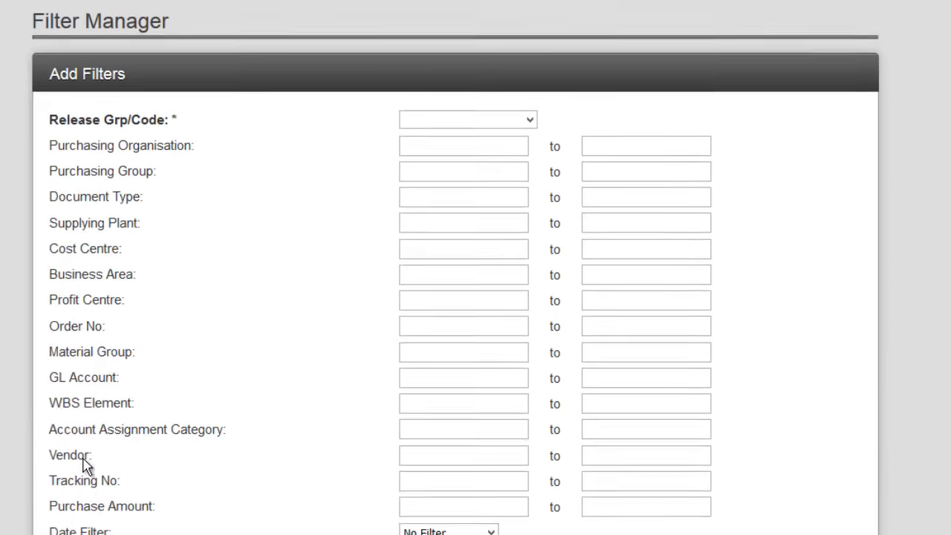
# Set the filter's release group/code to 02 | PU | Team leader and its document type to NB.
pyautogui.click(431, 85)
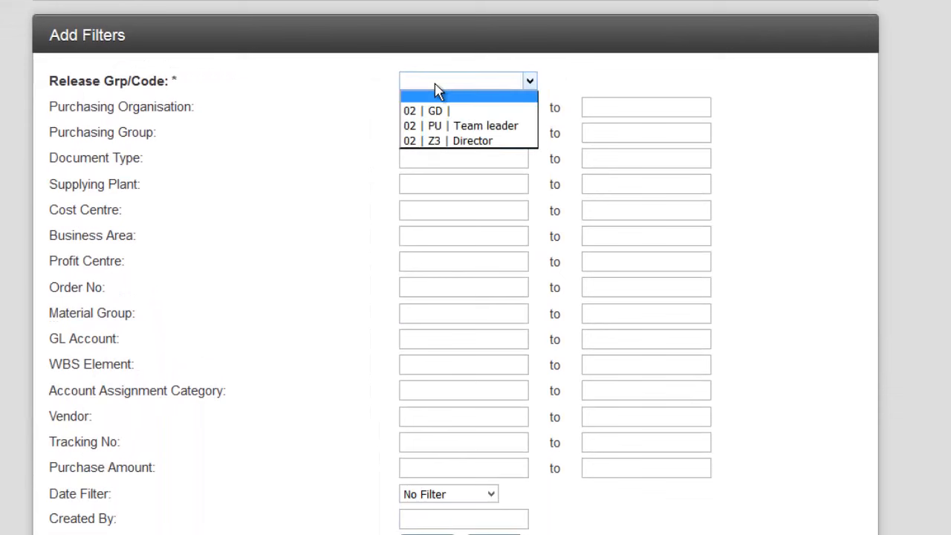
pyautogui.click(448, 126)
pyautogui.click(423, 158)
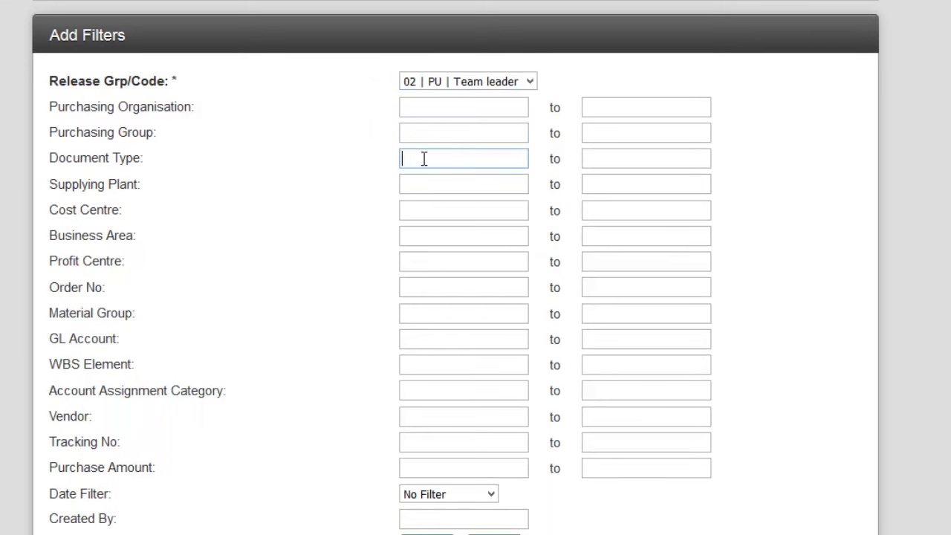
pyautogui.write('NB')
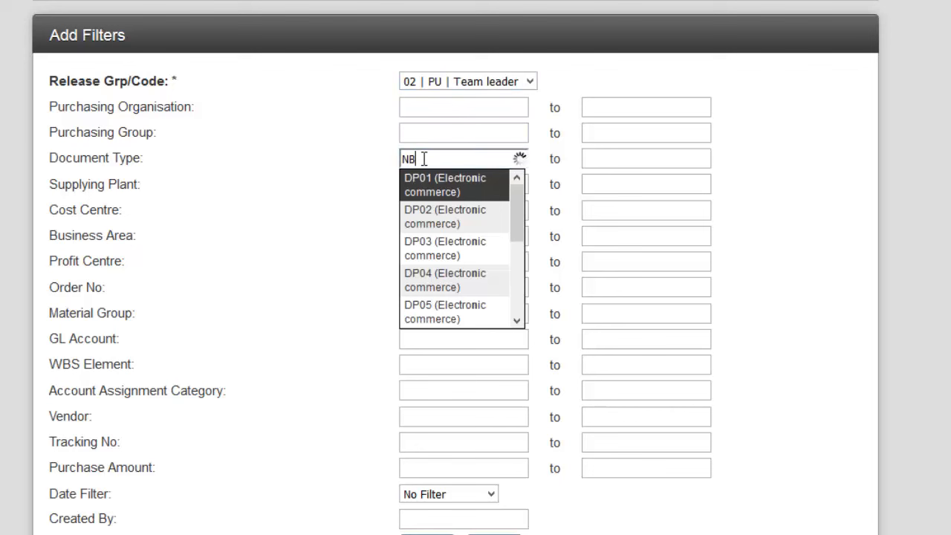
pyautogui.click(438, 209)
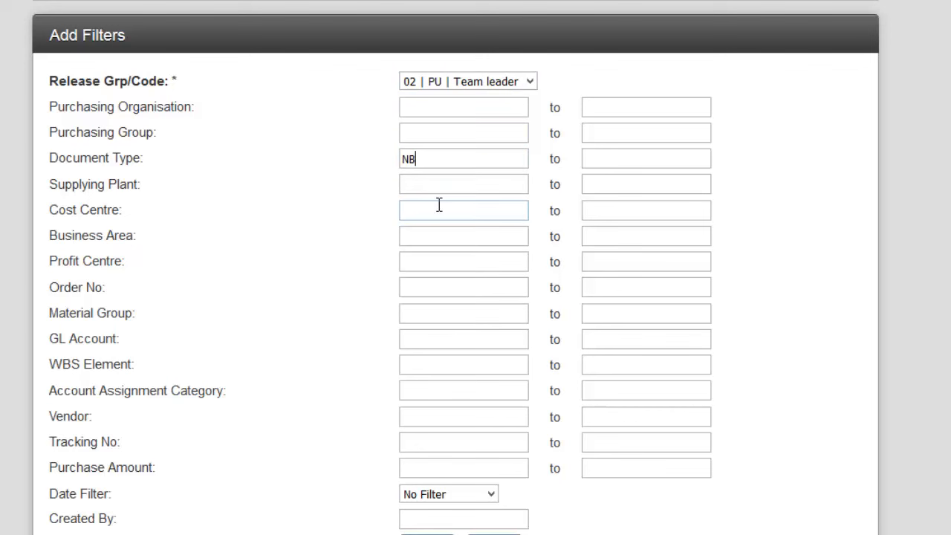
# Set the filter's cost centre to 1000 (Corporate Services) and add the filter.
pyautogui.click(434, 216)
pyautogui.write('1000')
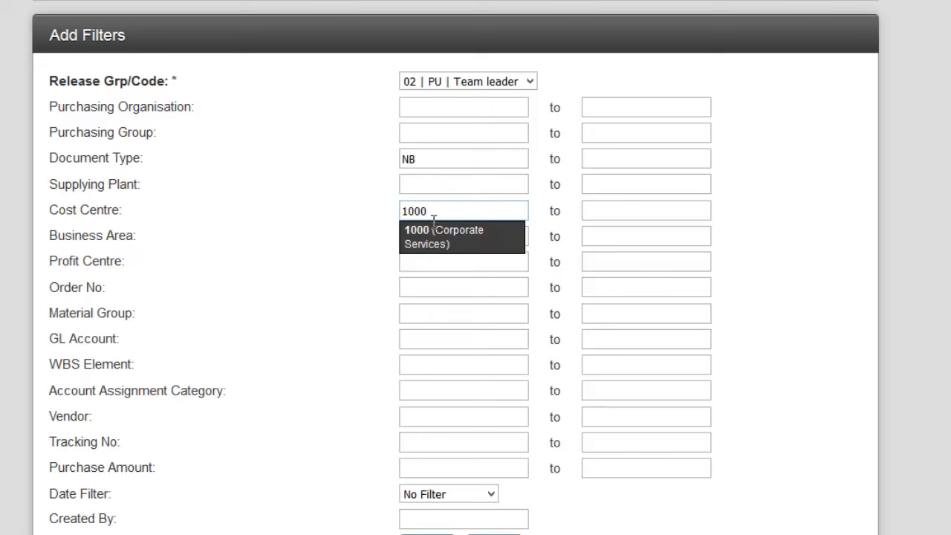
pyautogui.click(438, 238)
pyautogui.click(407, 519)
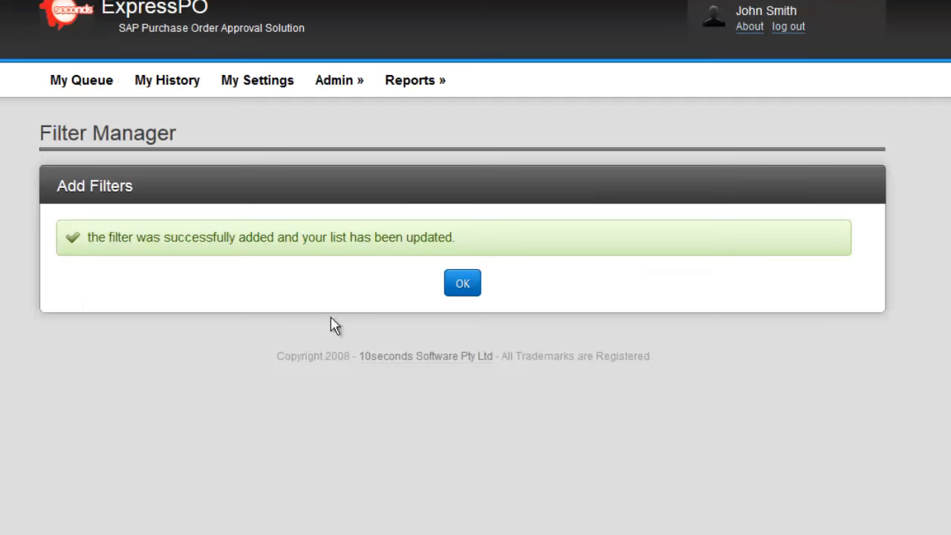
pyautogui.click(462, 285)
# Review the new entry in the Purchasing Approval Filter List, including its release code and release group.
pyautogui.scroll(-3, 464, 286)
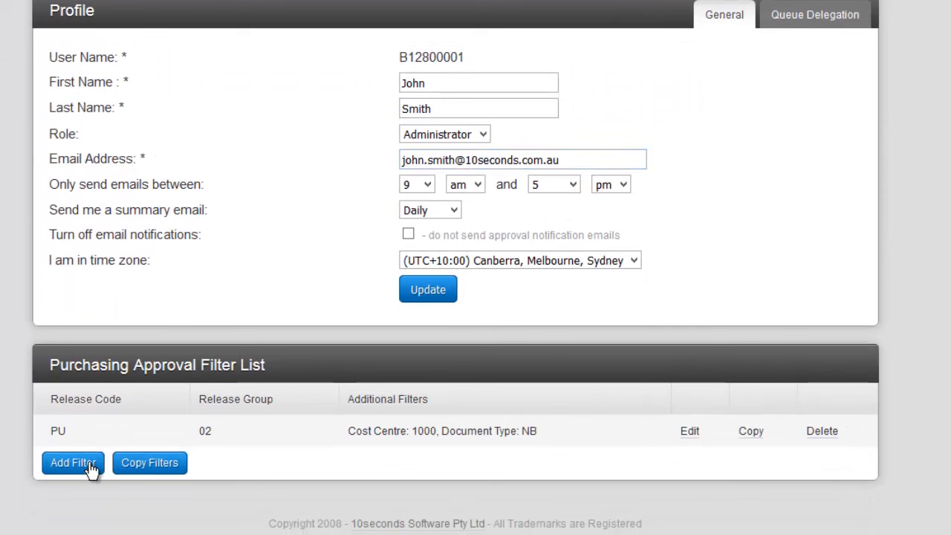
pyautogui.doubleClick(232, 399)
pyautogui.doubleClick(252, 399)
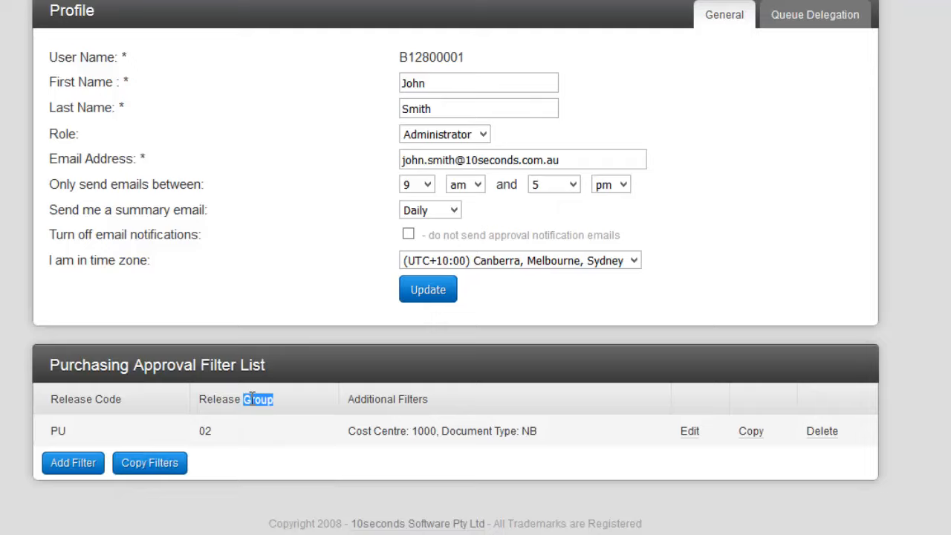
pyautogui.scroll(3, 251, 399)
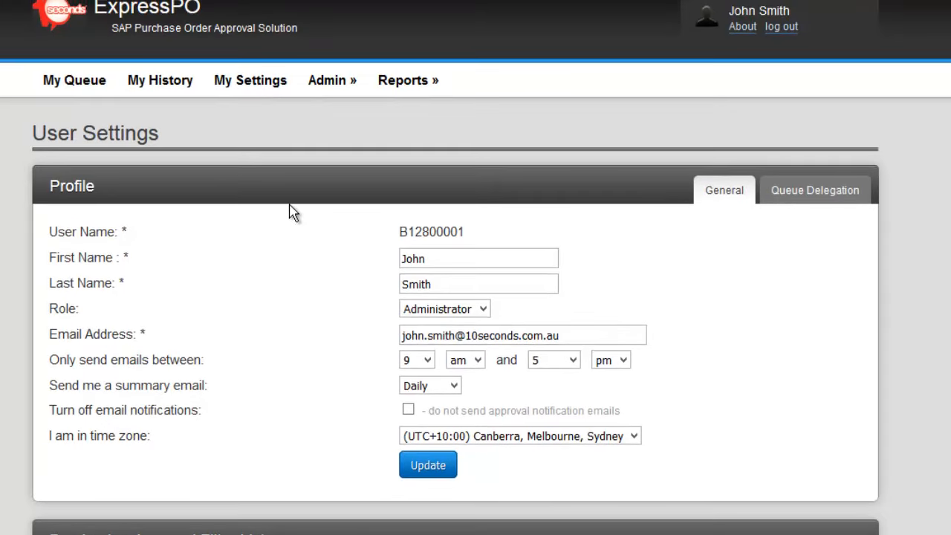
# Manually run the ExpressPO processing engine from the advanced settings and open the approval queue.
pyautogui.moveTo(332, 79)
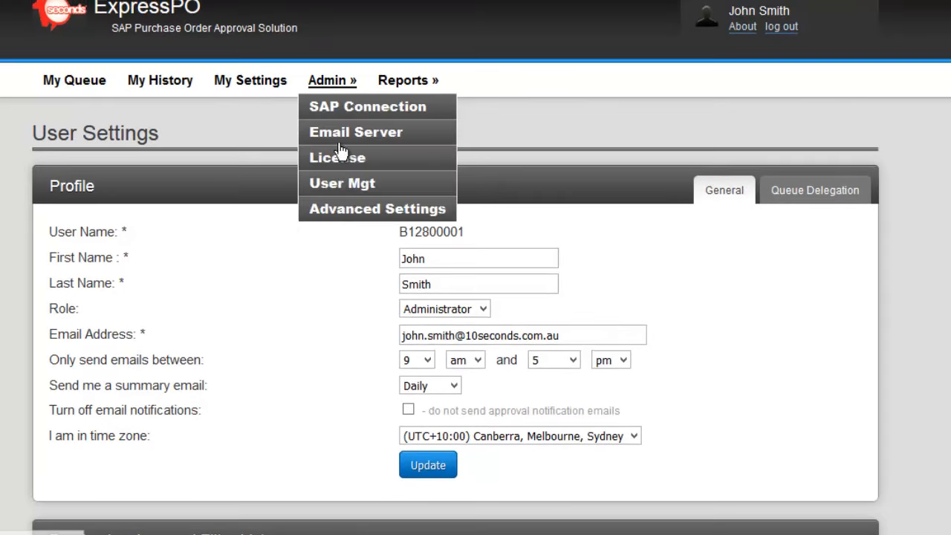
pyautogui.click(354, 212)
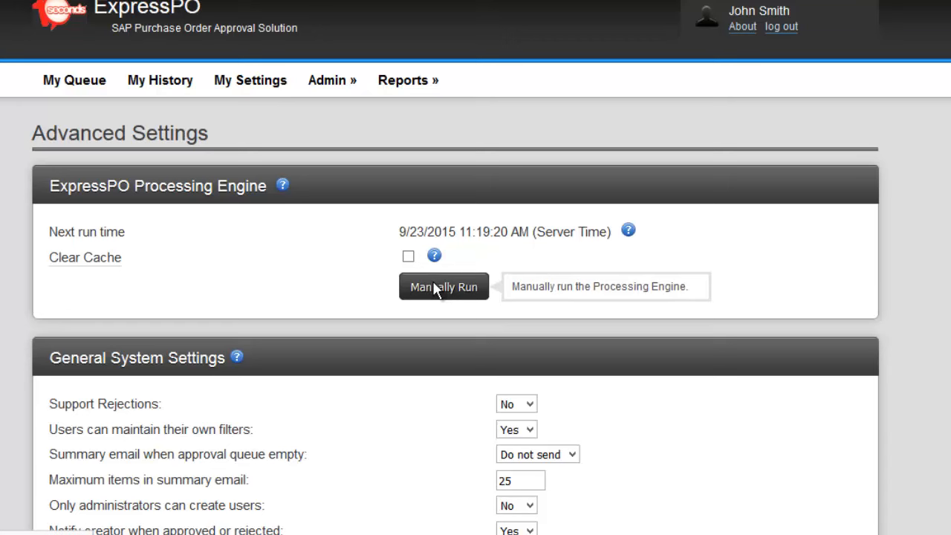
pyautogui.click(436, 287)
pyautogui.click(75, 80)
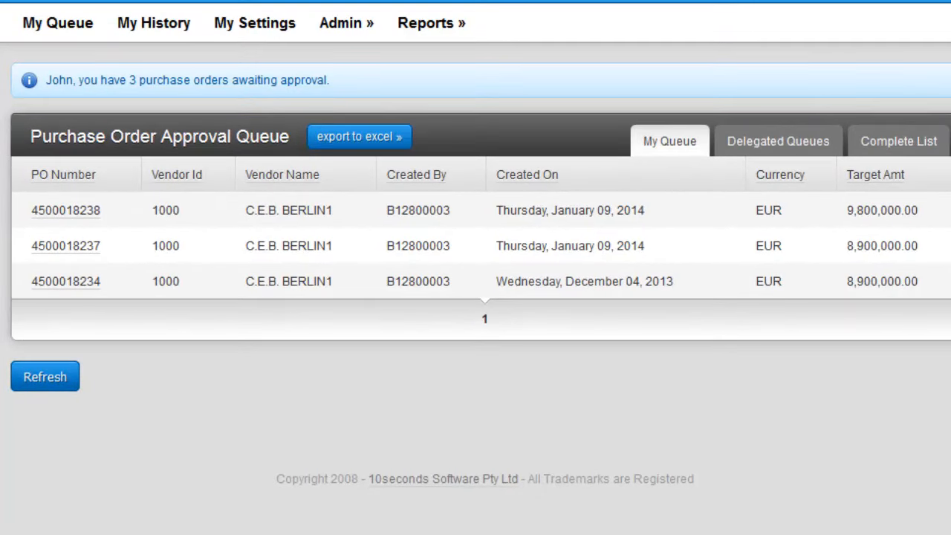
# Open the oldest purchase order in the queue and review its conditions, address, approvers, attachments and summary.
pyautogui.click(60, 282)
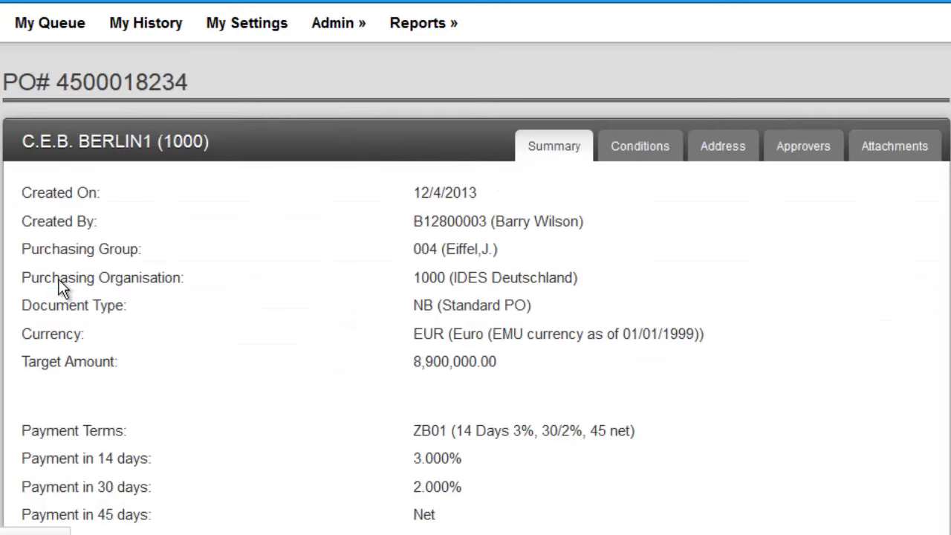
pyautogui.click(654, 146)
pyautogui.click(721, 148)
pyautogui.click(791, 150)
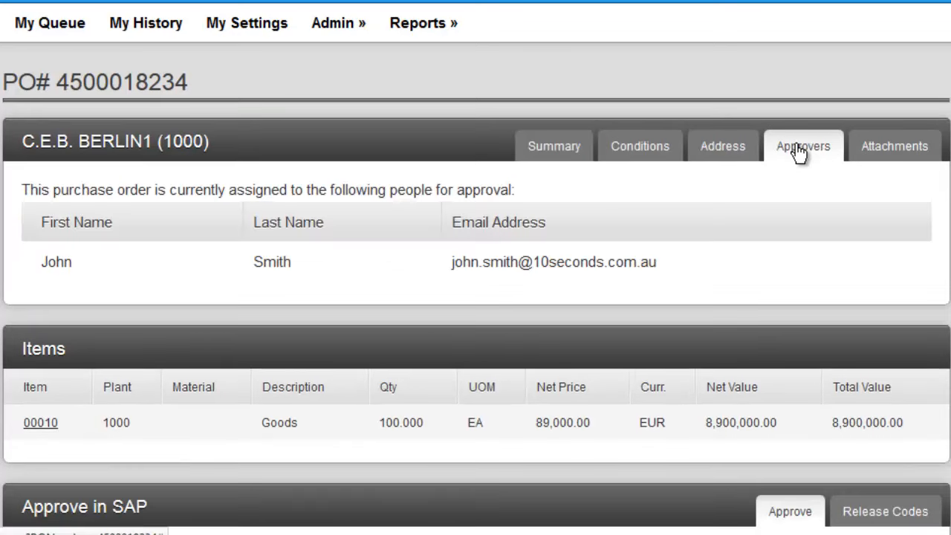
pyautogui.click(870, 153)
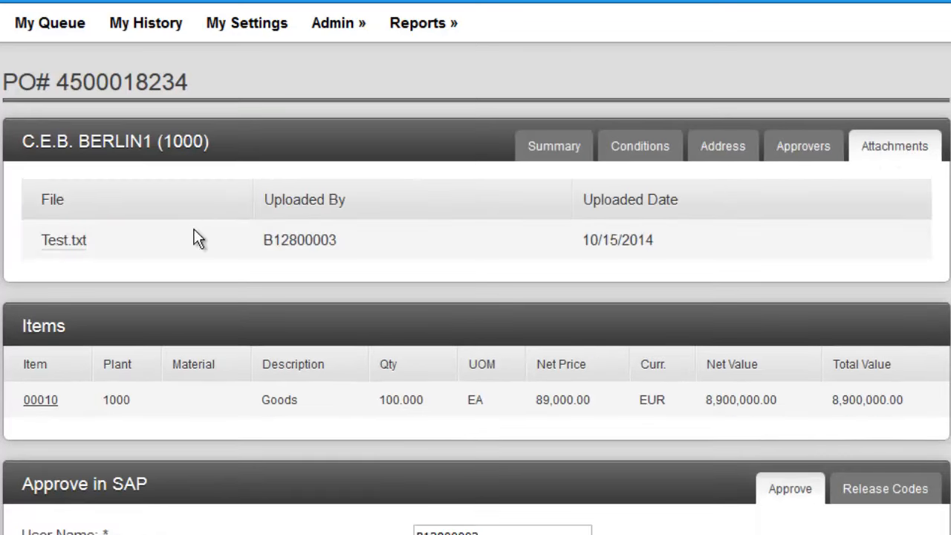
pyautogui.click(546, 148)
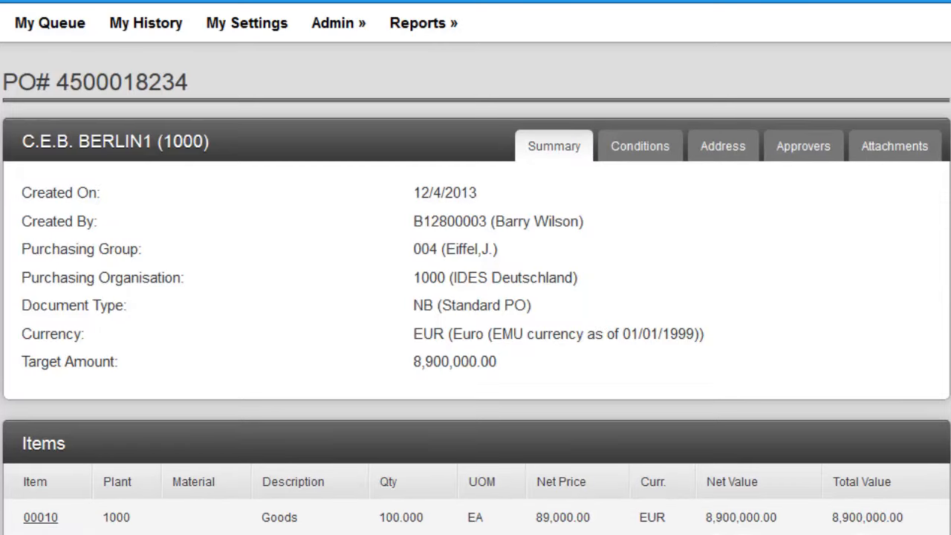
# Check the details of item 00010 and the SAP approval section of the purchase order.
pyautogui.scroll(-5, 475, 267)
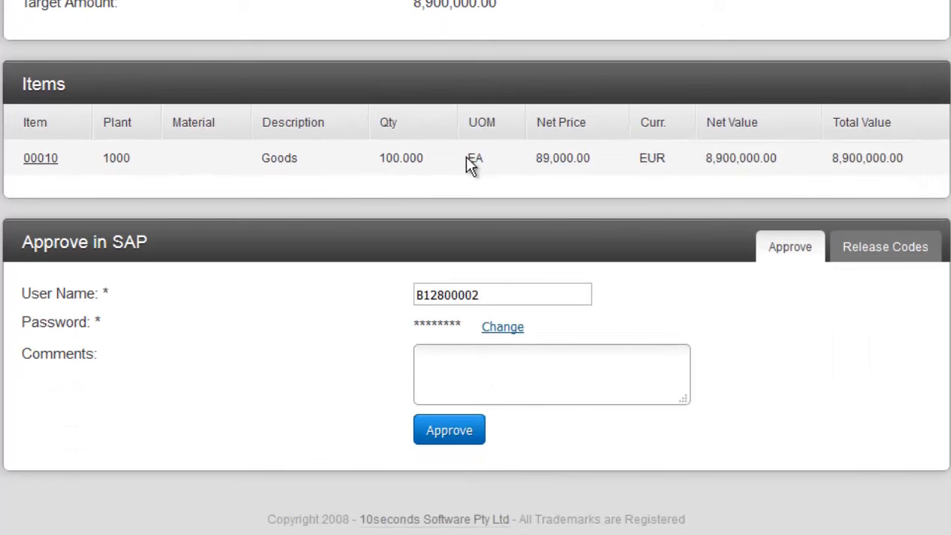
pyautogui.click(47, 159)
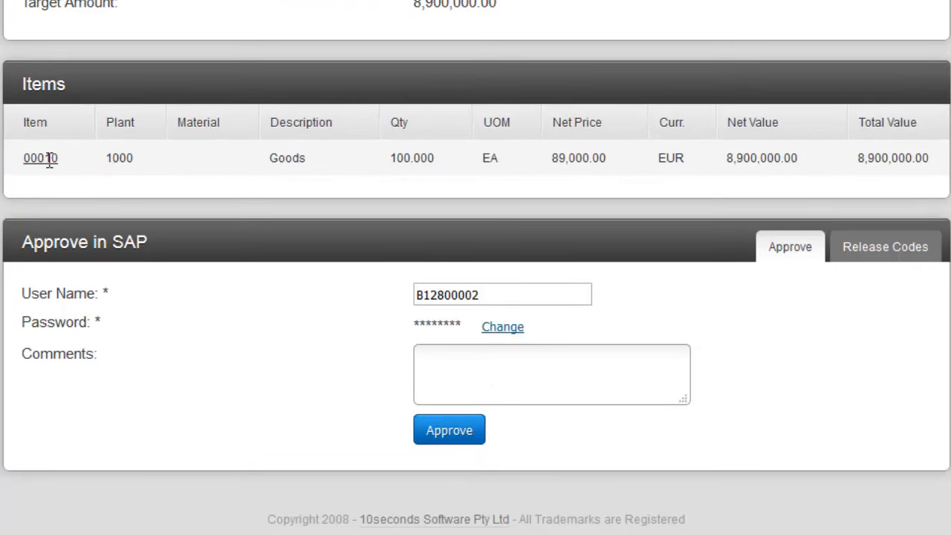
pyautogui.click(49, 159)
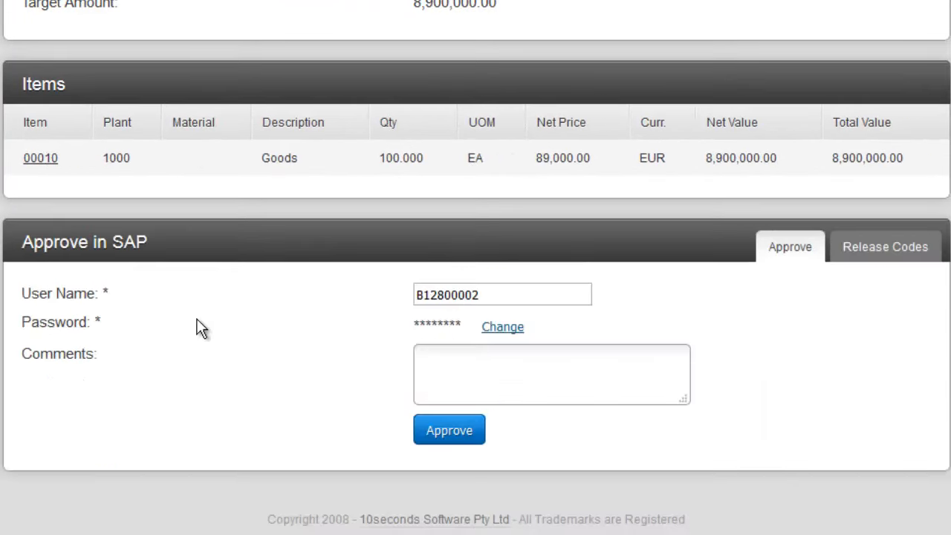
pyautogui.scroll(1, 273, 391)
pyautogui.scroll(4, 273, 382)
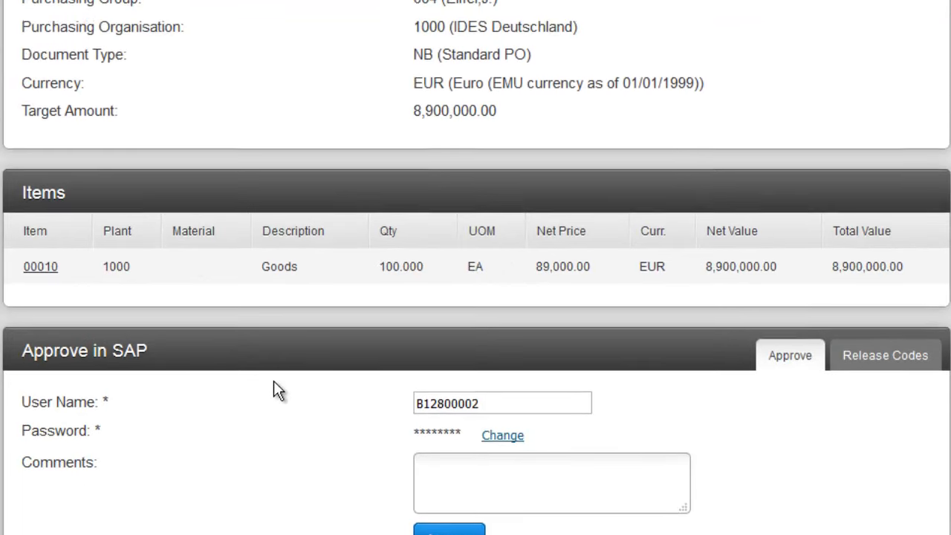
# Approve the second purchase order in the queue in SAP, changing the approving user name to the one ending in 1.
pyautogui.click(54, 30)
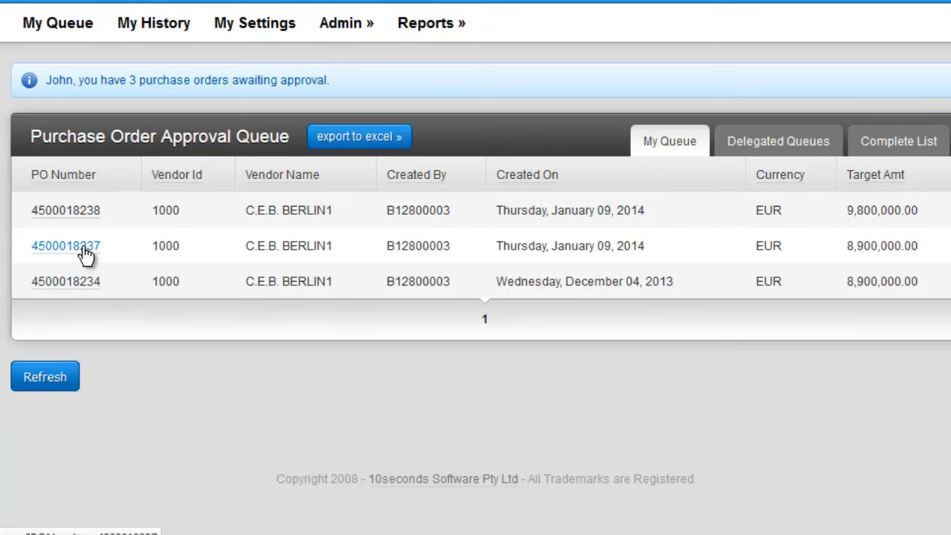
pyautogui.click(84, 248)
pyautogui.scroll(-5, 84, 249)
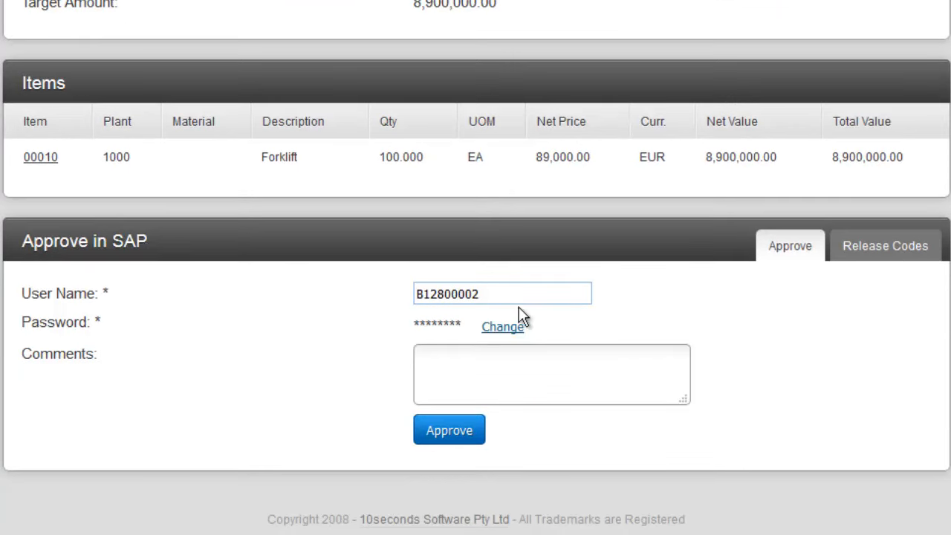
pyautogui.click(506, 290)
pyautogui.press('BackSpace')
pyautogui.write('1')
pyautogui.click(449, 428)
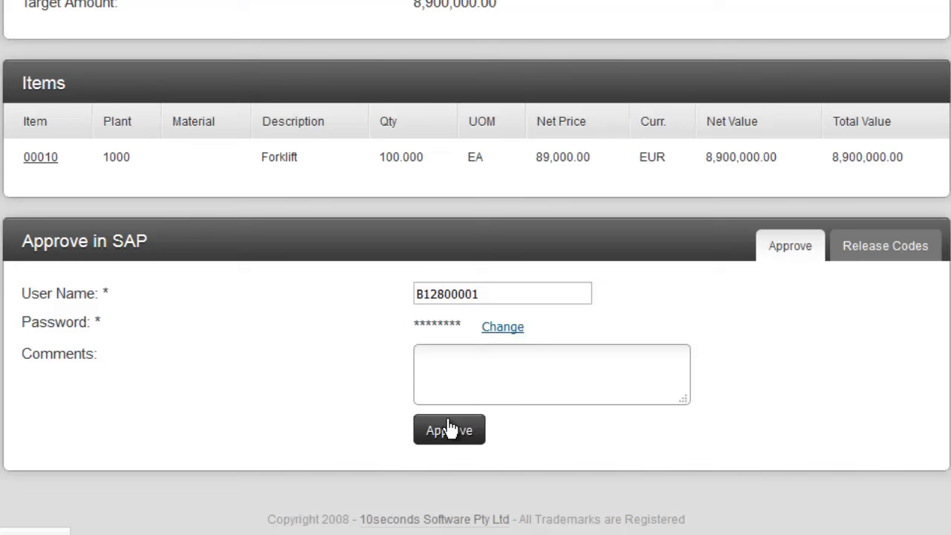
pyautogui.click(448, 425)
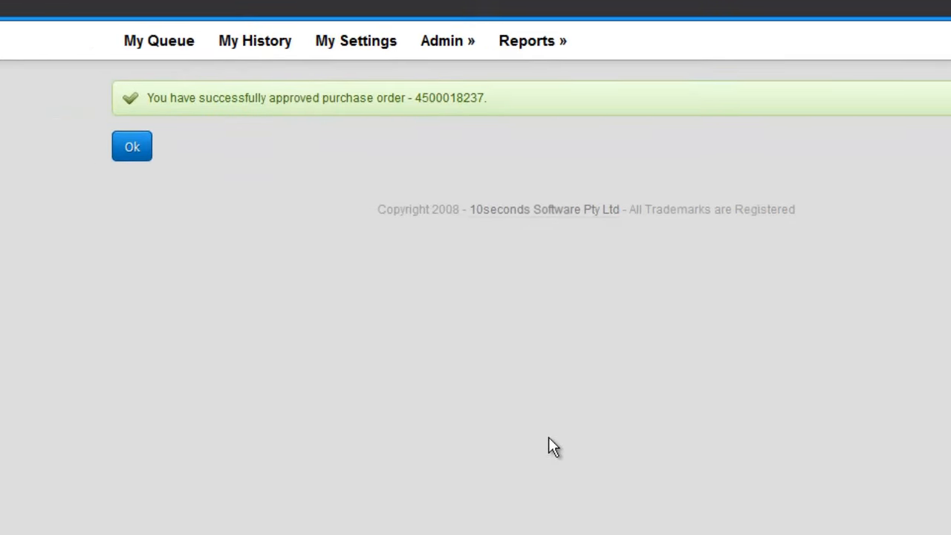
# Select the approved purchase order's number in the confirmation and switch to SAP to open the system's logon screen.
pyautogui.doubleClick(526, 116)
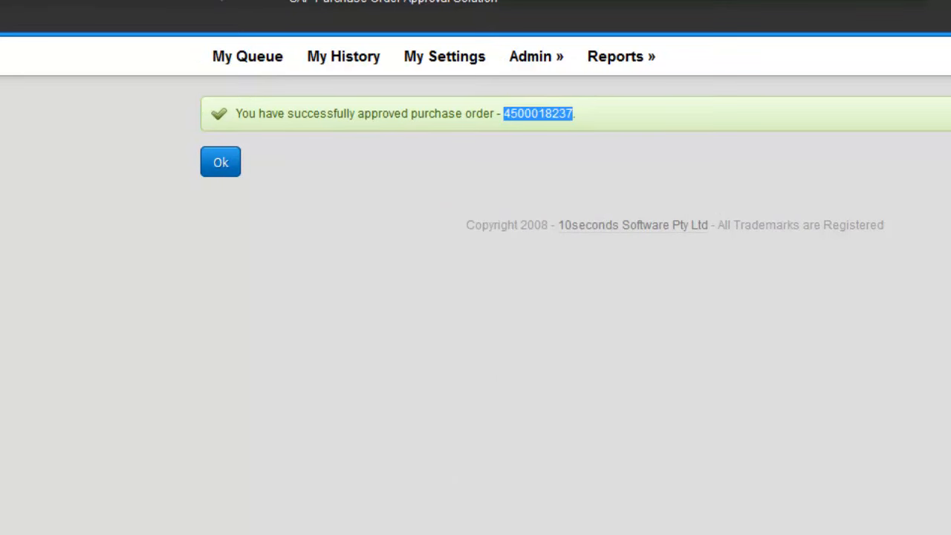
pyautogui.hotkey('alt', 'Tab')
pyautogui.doubleClick(170, 295)
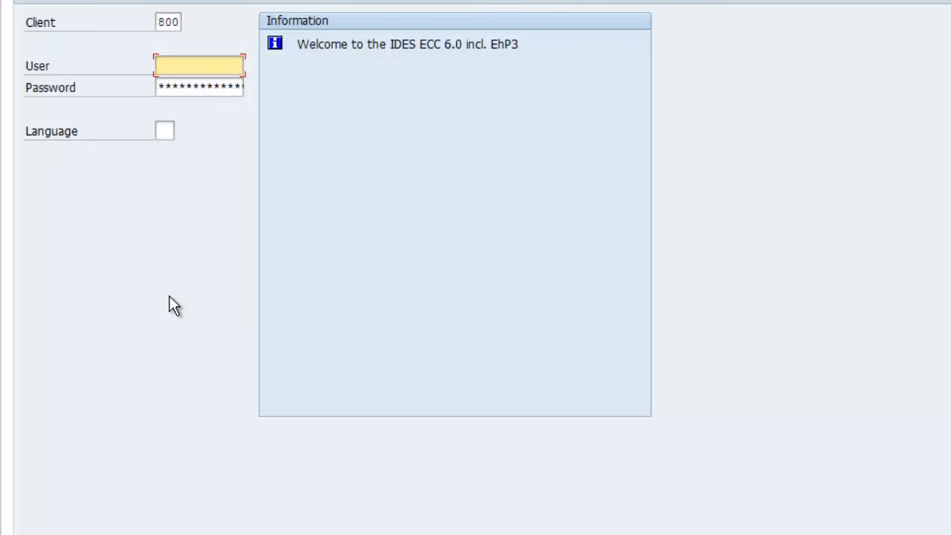
# Log on to SAP client 800 with the saved user name ending in 3 and the account password.
pyautogui.write('B')
pyautogui.press('Down')
pyautogui.press('Tab')
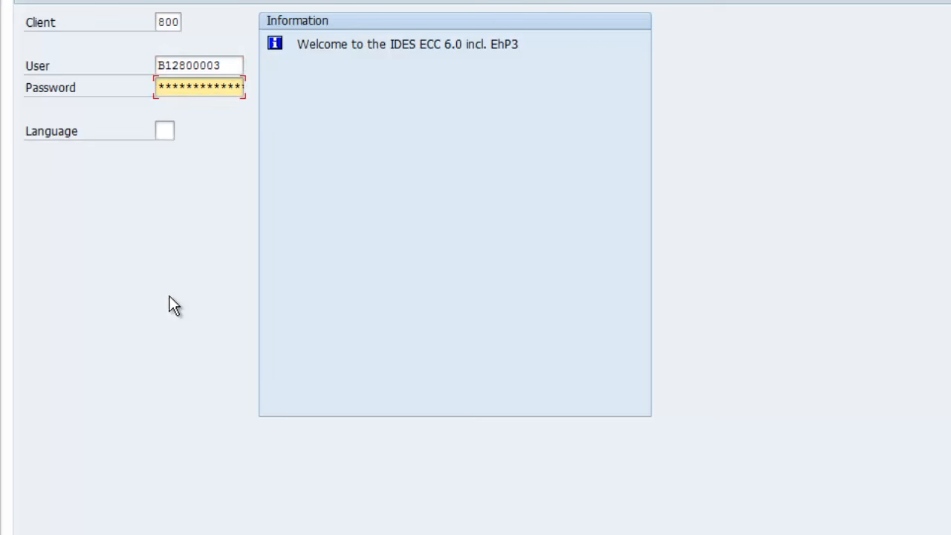
pyautogui.write('****')
pyautogui.press('Return')
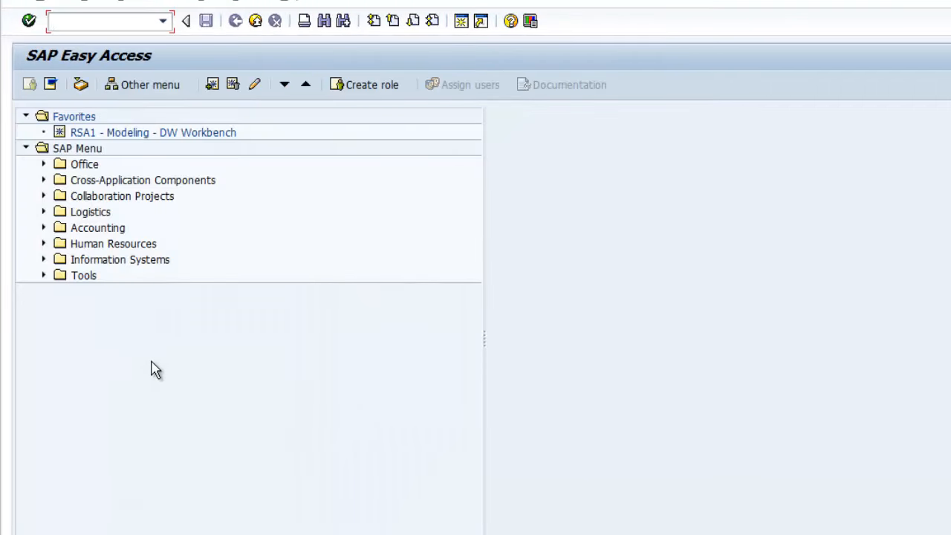
# Start transaction me23n to display the approved purchase order in SAP.
pyautogui.write('me23n')
pyautogui.press('Return')
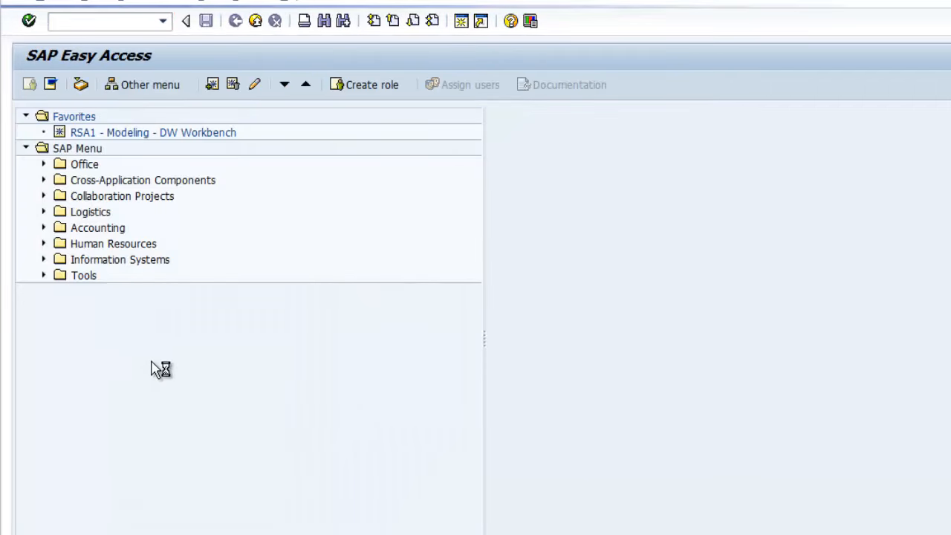